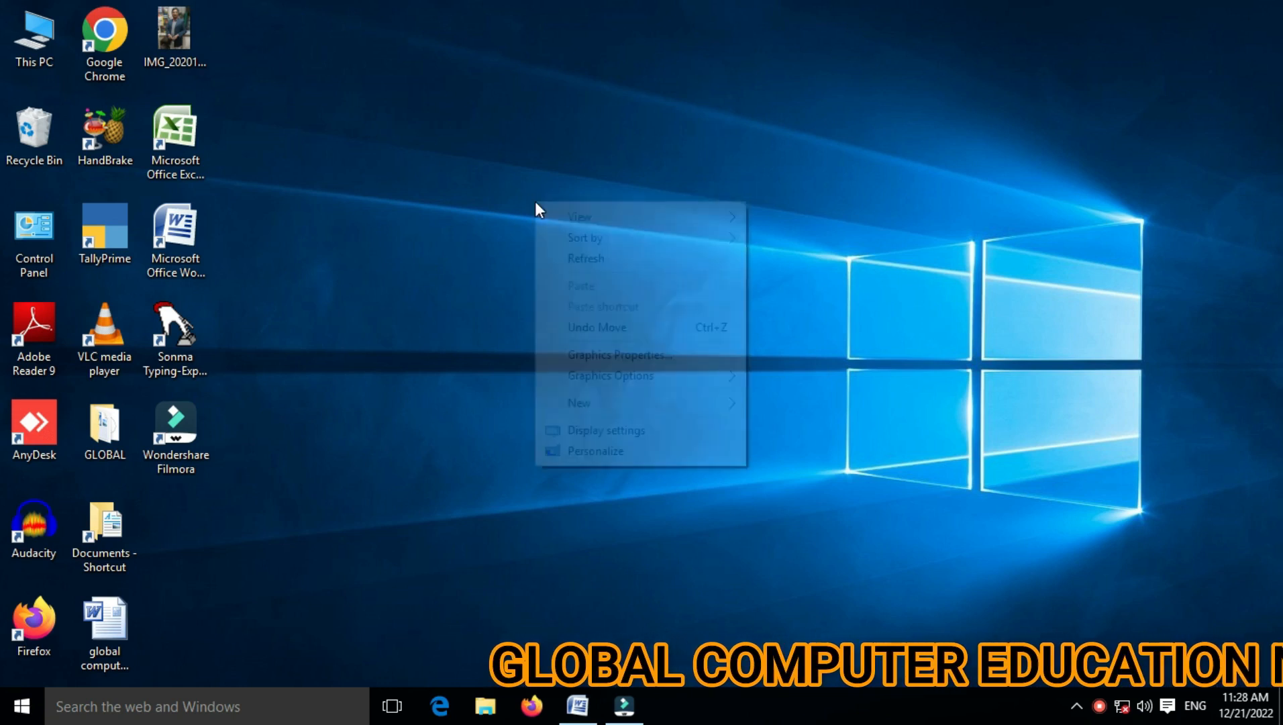
Step: Switch to the open "global computer eduction" Word document and remove the extra spaces after "machine." in the first paragraph
{"action": "left_click", "coordinate": [593, 258]}
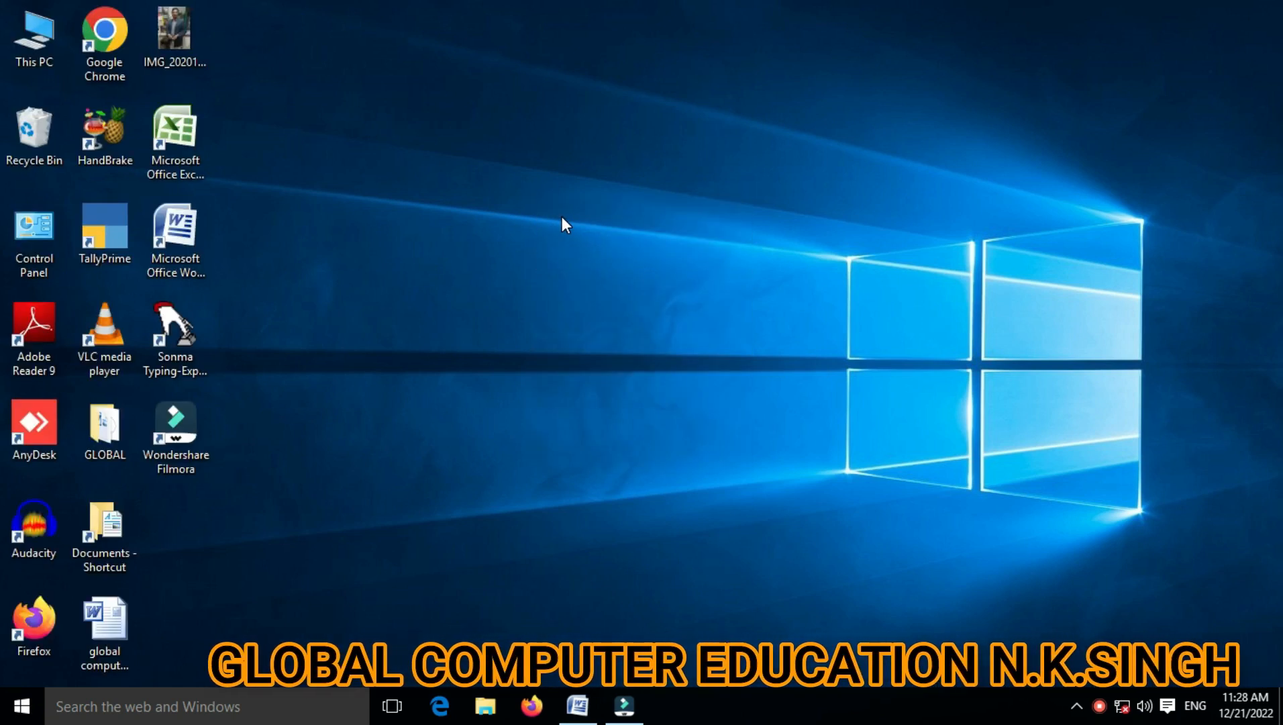
{"action": "left_click", "coordinate": [579, 705]}
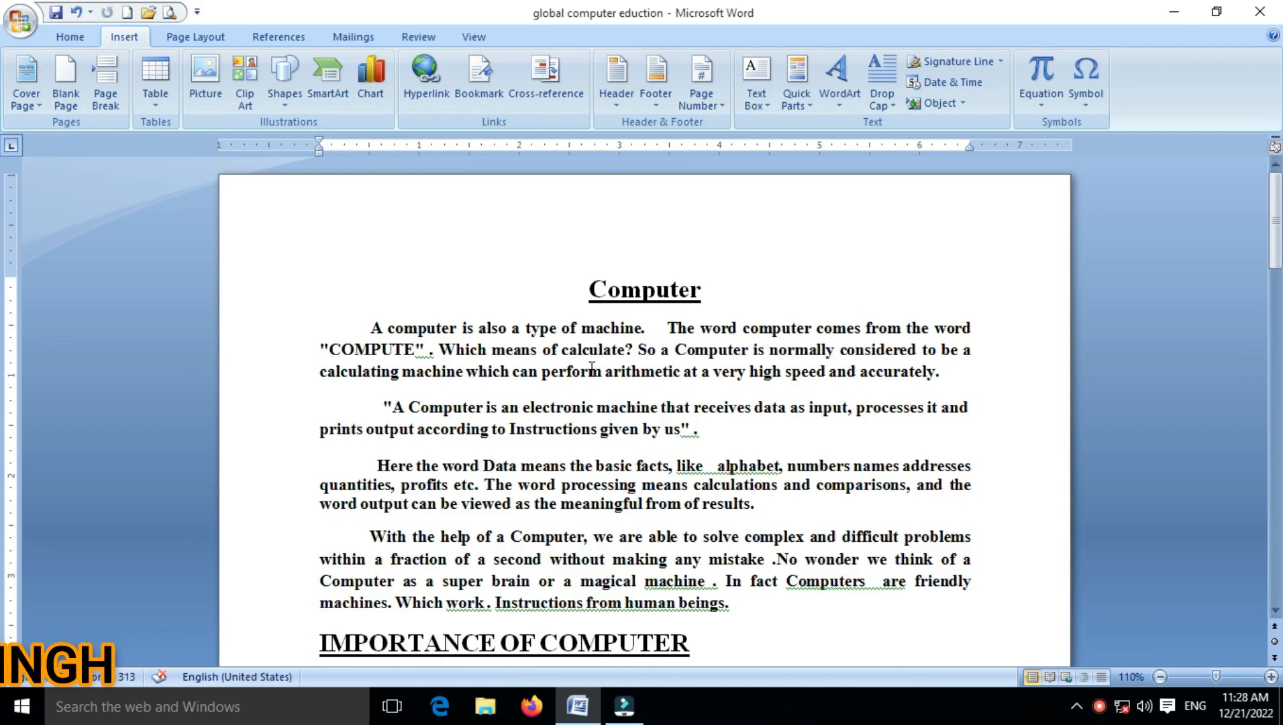
{"action": "scroll", "coordinate": [747, 389], "scroll_direction": "down", "scroll_amount": 6}
{"action": "scroll", "coordinate": [747, 389], "scroll_direction": "down", "scroll_amount": 8}
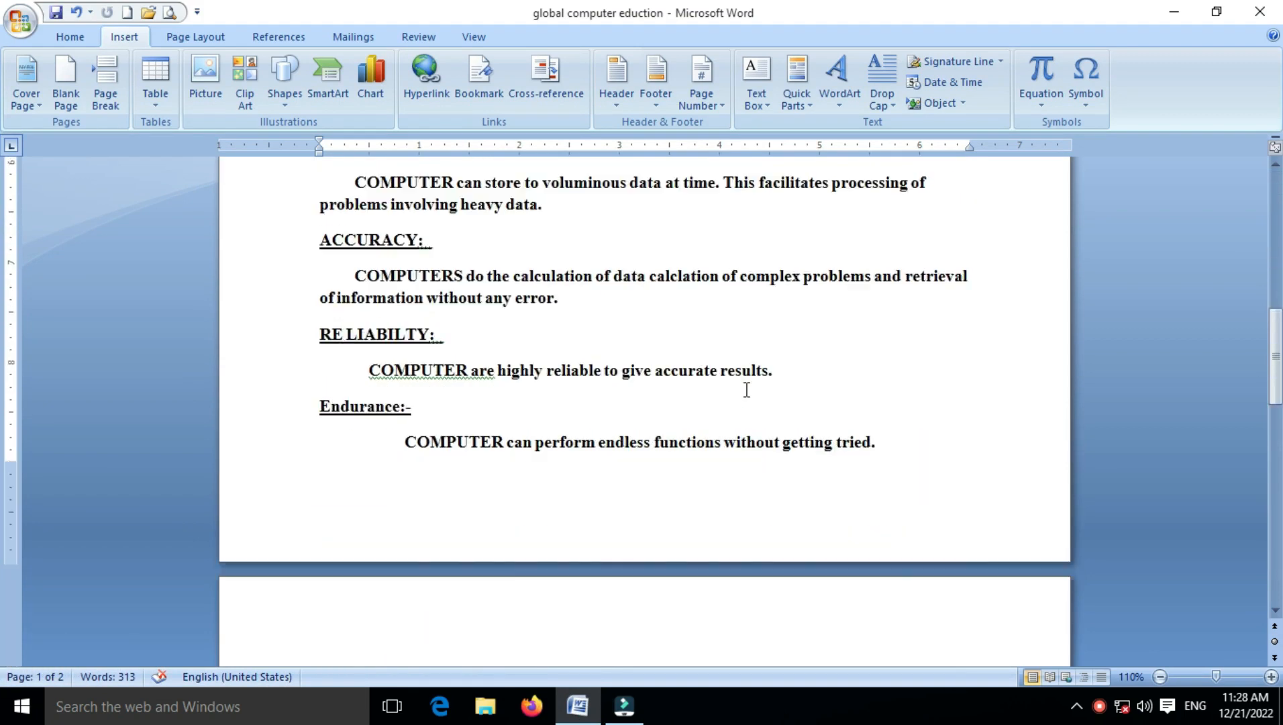
{"action": "scroll", "coordinate": [746, 389], "scroll_direction": "up", "scroll_amount": 14}
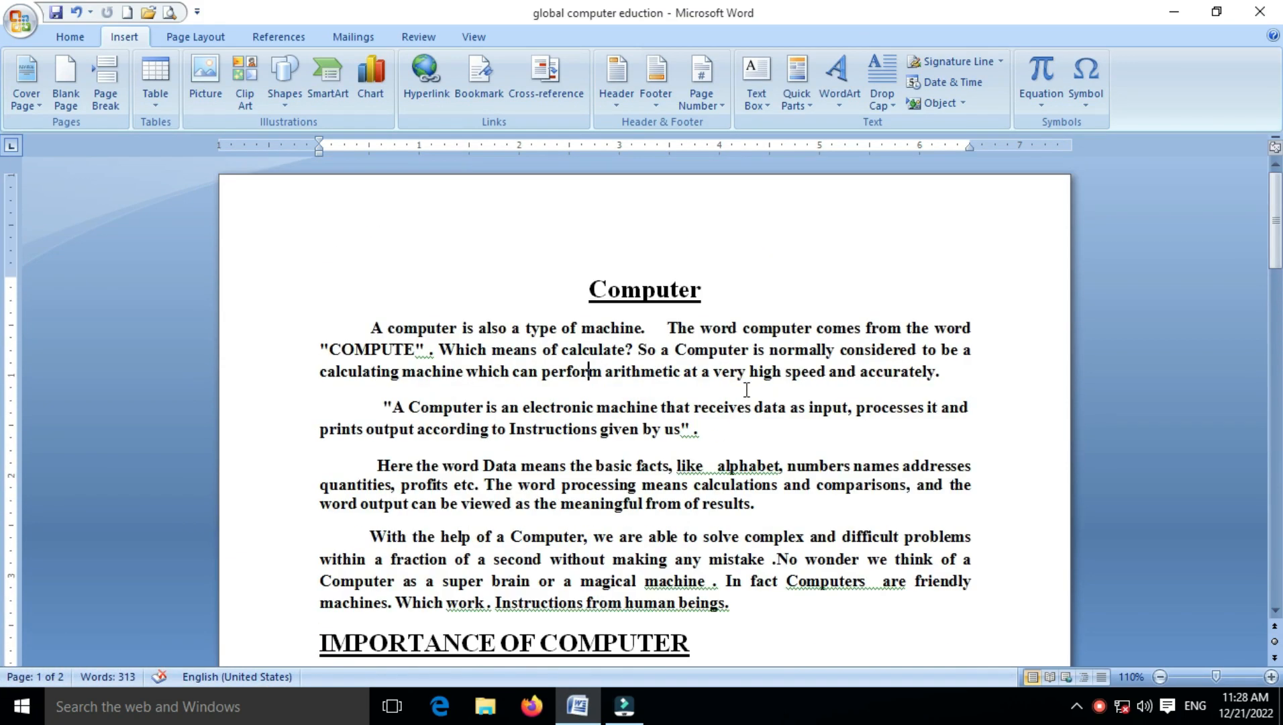
{"action": "left_click", "coordinate": [652, 328]}
{"action": "key", "text": "Delete"}
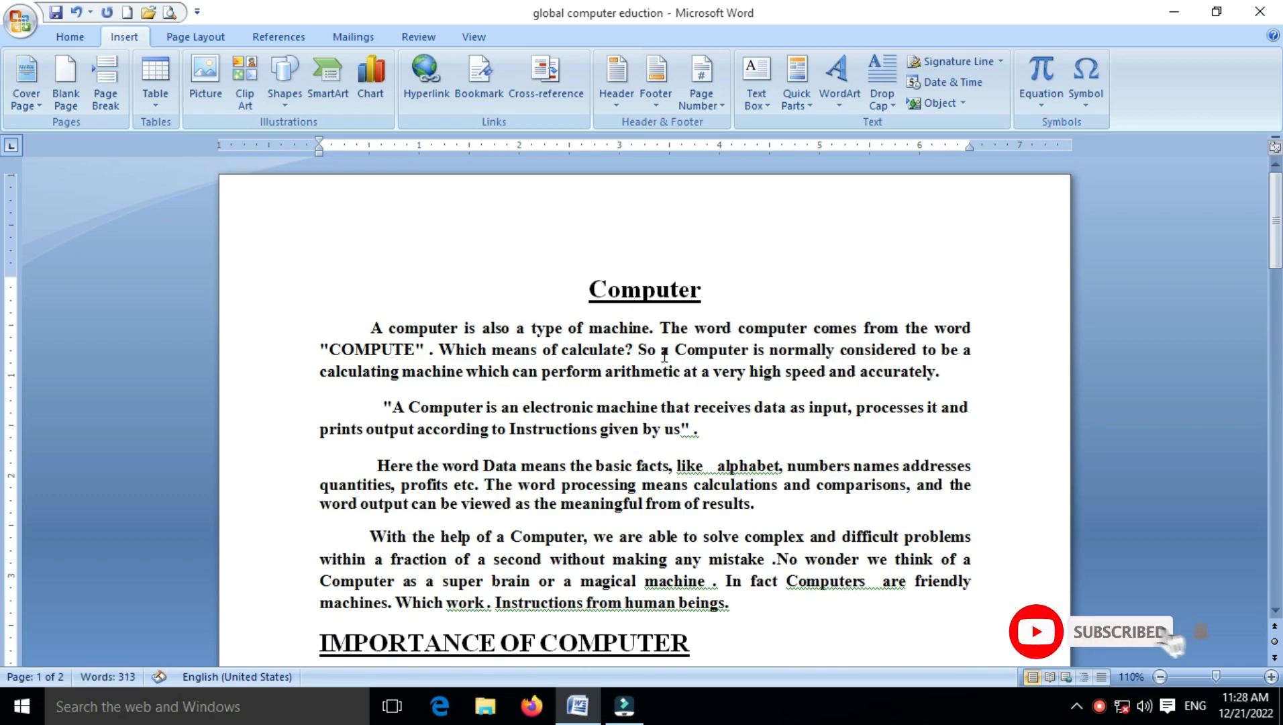
{"action": "scroll", "coordinate": [660, 315], "scroll_direction": "down", "scroll_amount": 4}
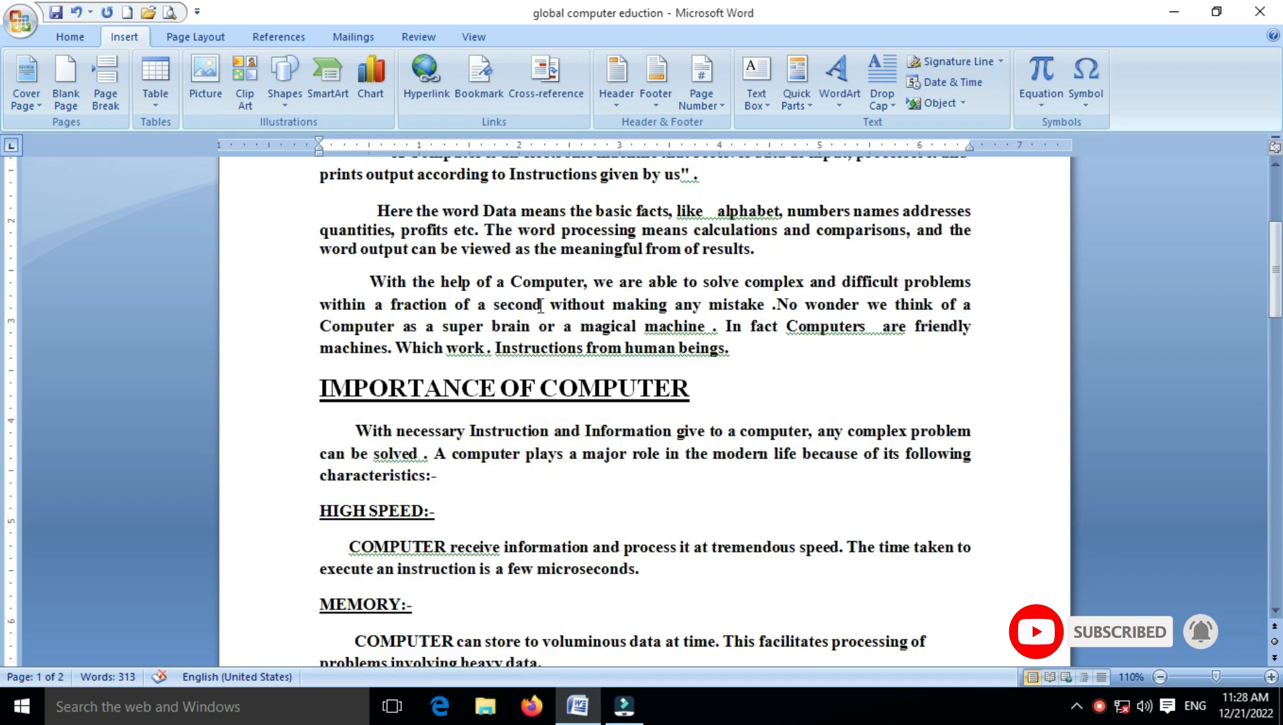
{"action": "scroll", "coordinate": [596, 289], "scroll_direction": "up", "scroll_amount": 4}
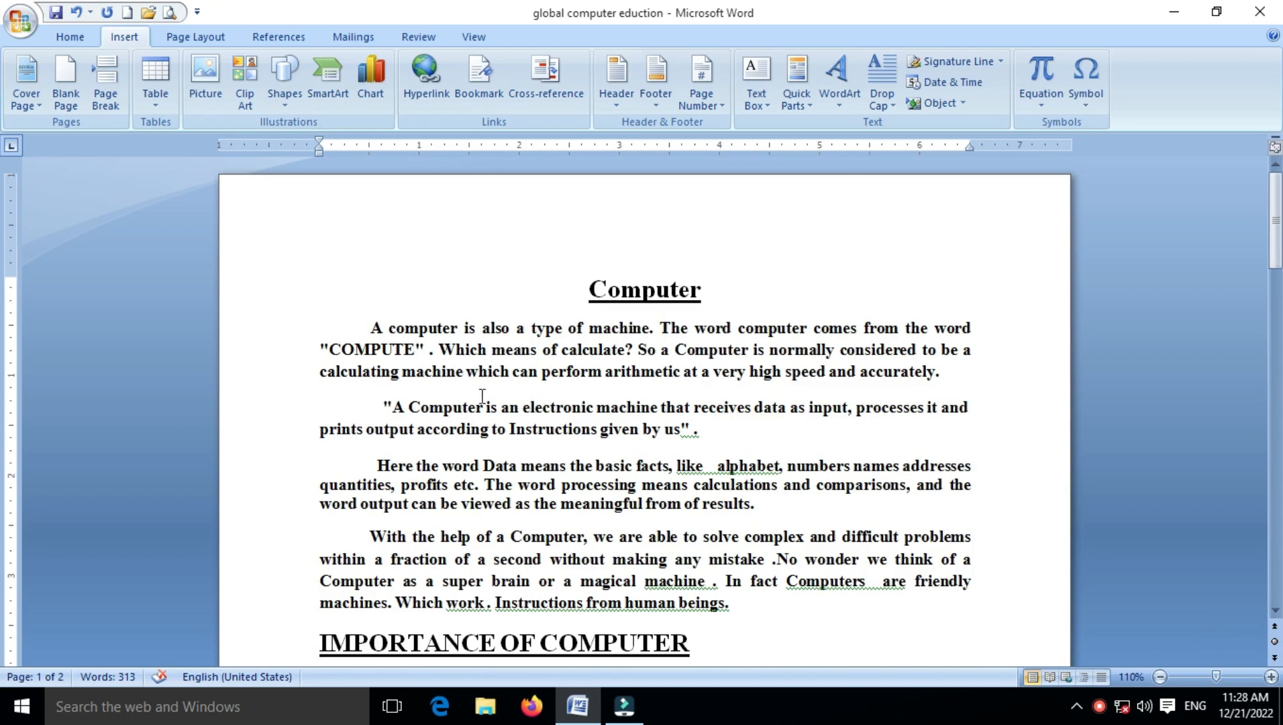
{"action": "left_click", "coordinate": [374, 407]}
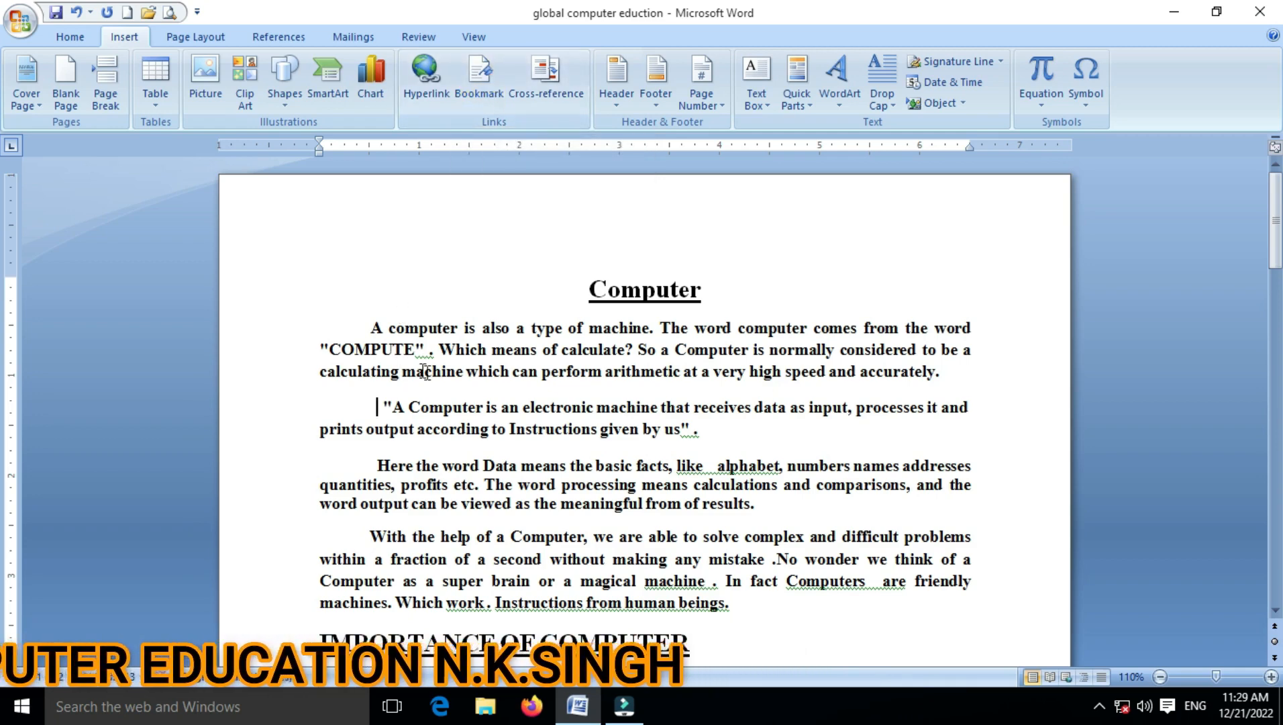
{"action": "scroll", "coordinate": [424, 372], "scroll_direction": "down", "scroll_amount": 6}
{"action": "scroll", "coordinate": [493, 385], "scroll_direction": "up", "scroll_amount": 4}
{"action": "scroll", "coordinate": [493, 385], "scroll_direction": "down", "scroll_amount": 4}
{"action": "scroll", "coordinate": [493, 385], "scroll_direction": "up", "scroll_amount": 6}
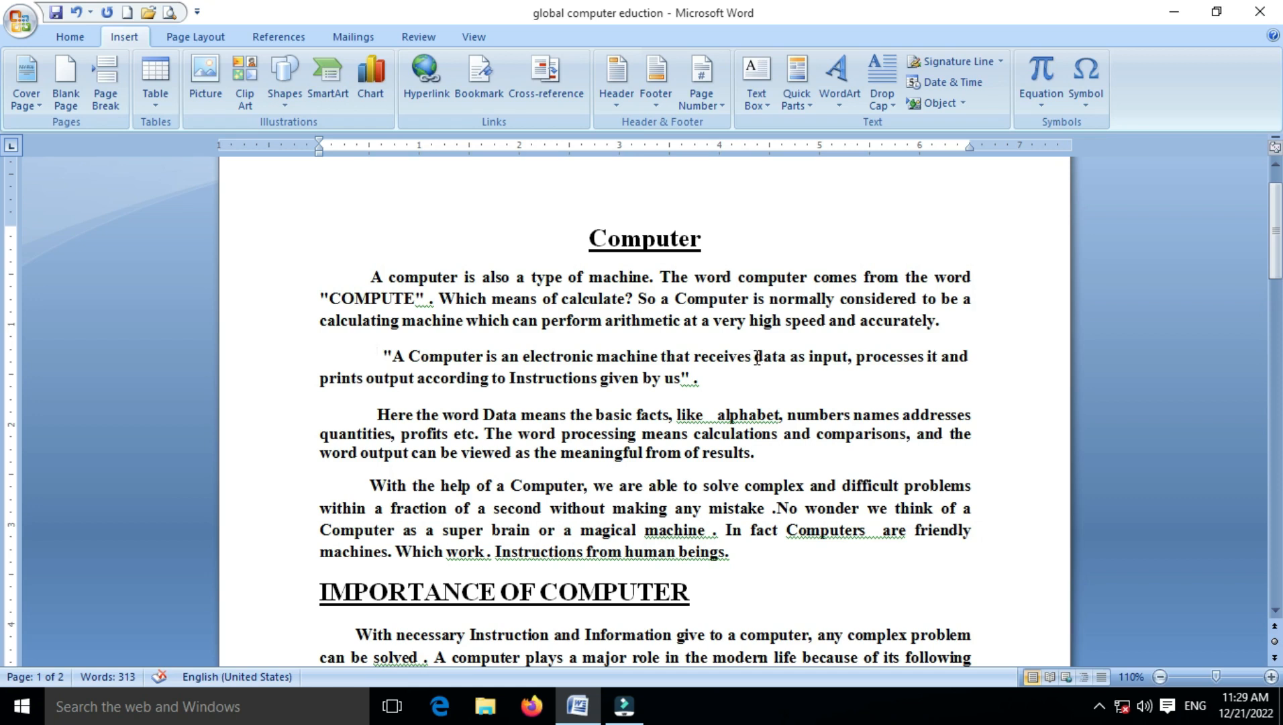
Step: Add a bookmark named DATA to the word "data" in the quoted definition paragraph
{"action": "left_click_drag", "start_coordinate": [757, 357], "coordinate": [782, 366]}
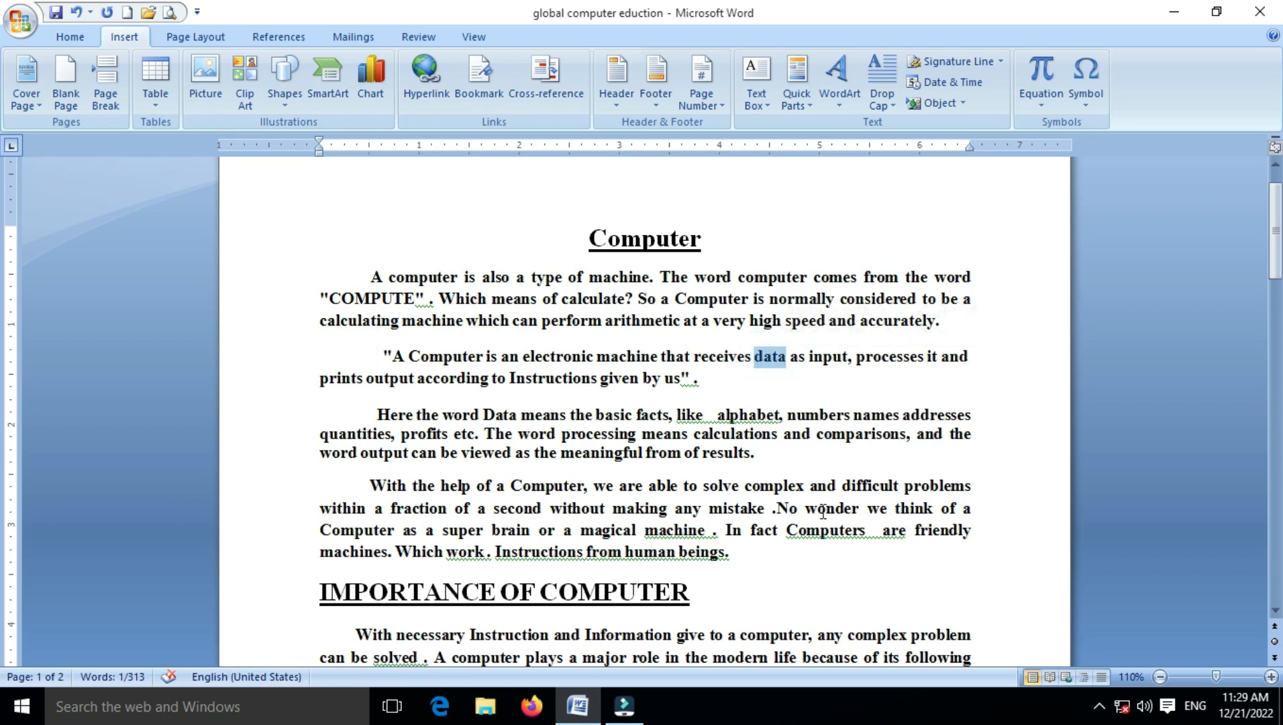
{"action": "left_click", "coordinate": [489, 98]}
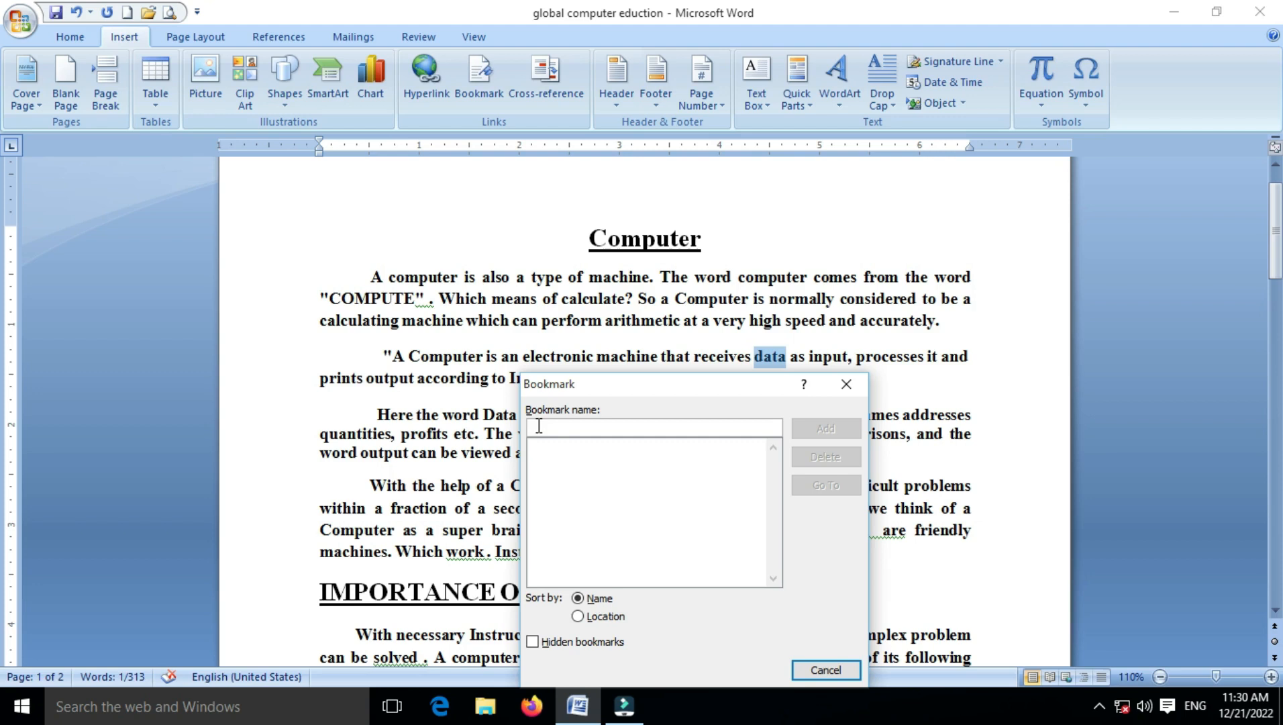
{"action": "type", "text": "DA"}
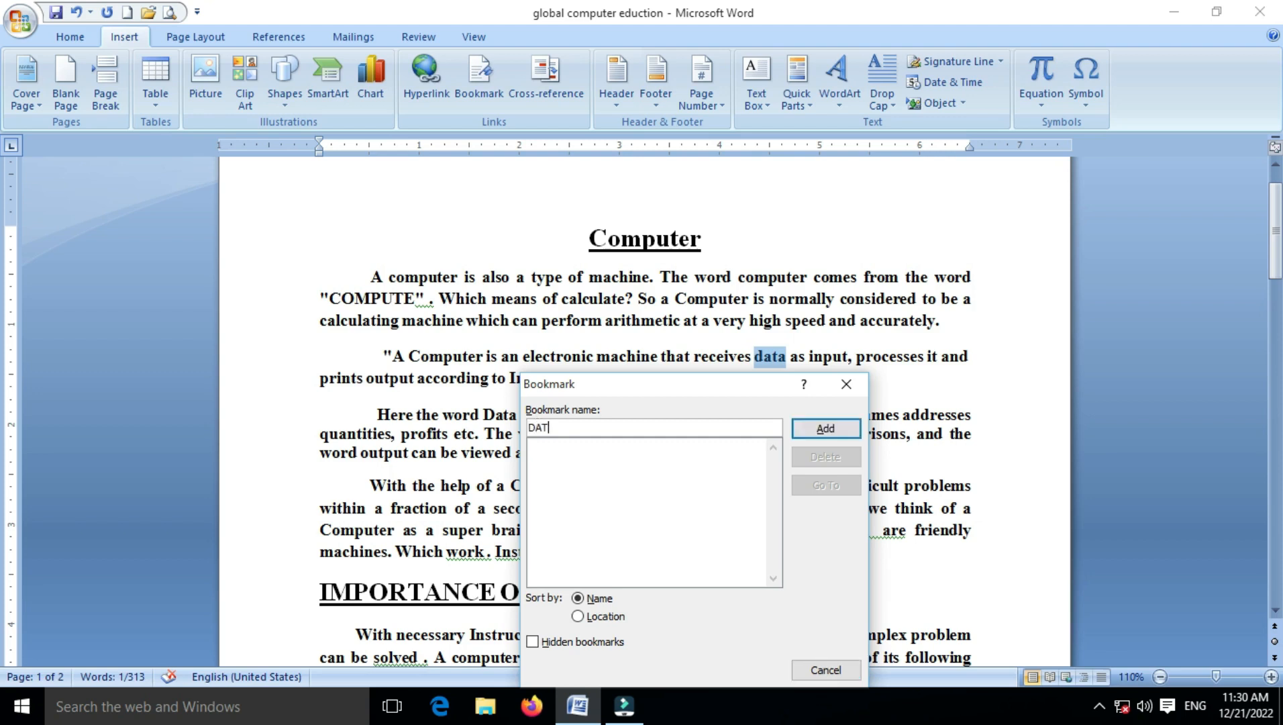
{"action": "type", "text": "TA"}
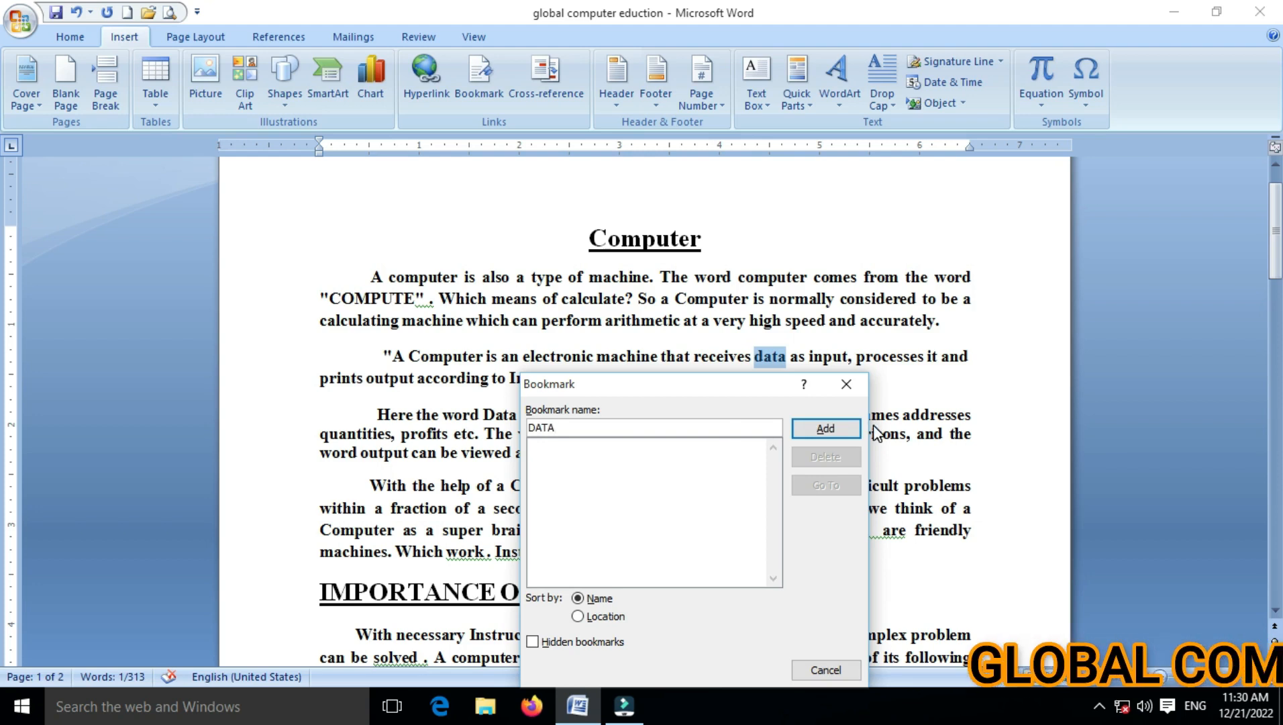
{"action": "left_click", "coordinate": [810, 432]}
Step: Add a bookmark named HIGHSPEED to the "HIGH SPEED:-" heading
{"action": "scroll", "coordinate": [811, 435], "scroll_direction": "down", "scroll_amount": 1}
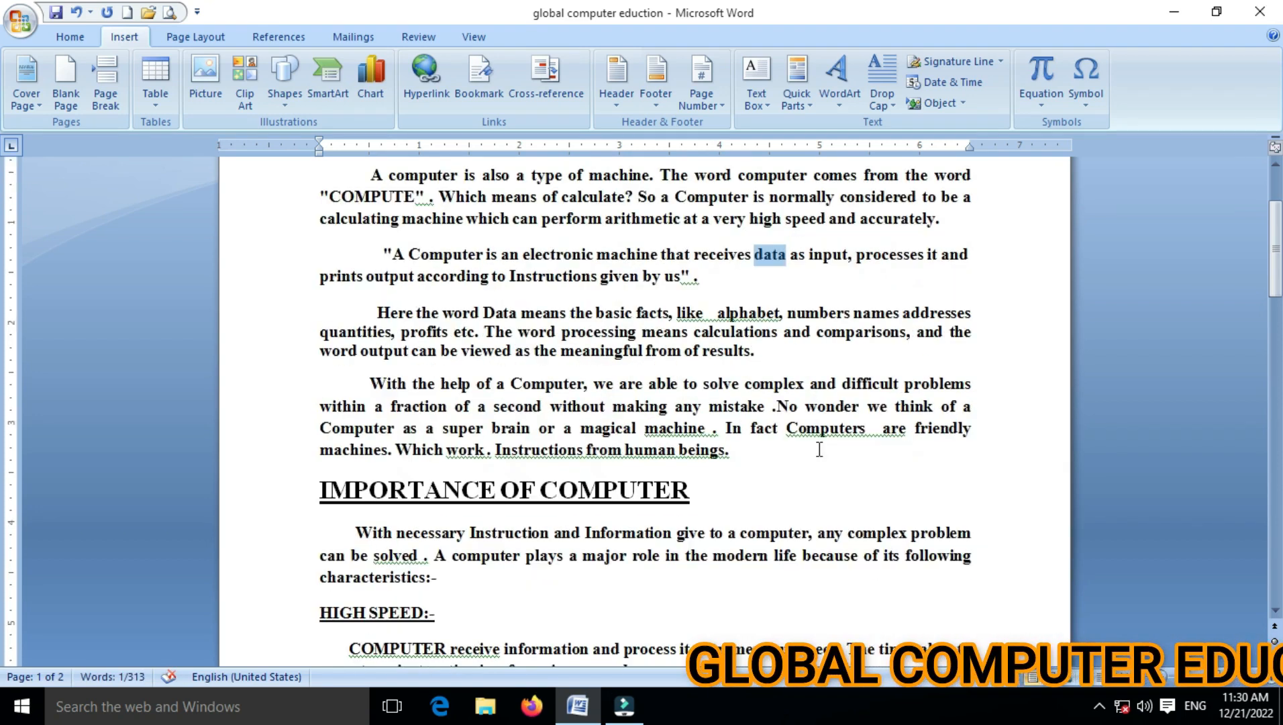
{"action": "scroll", "coordinate": [813, 446], "scroll_direction": "down", "scroll_amount": 1}
{"action": "scroll", "coordinate": [813, 450], "scroll_direction": "down", "scroll_amount": 1}
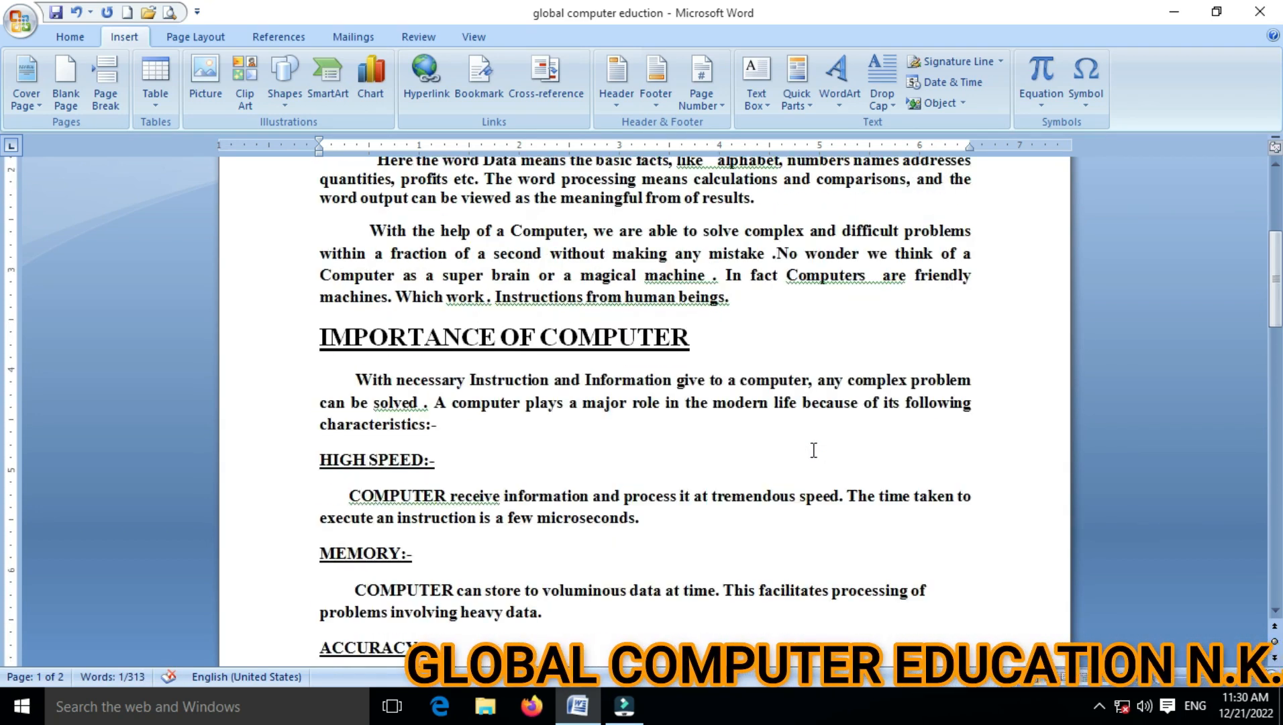
{"action": "left_click", "coordinate": [301, 460]}
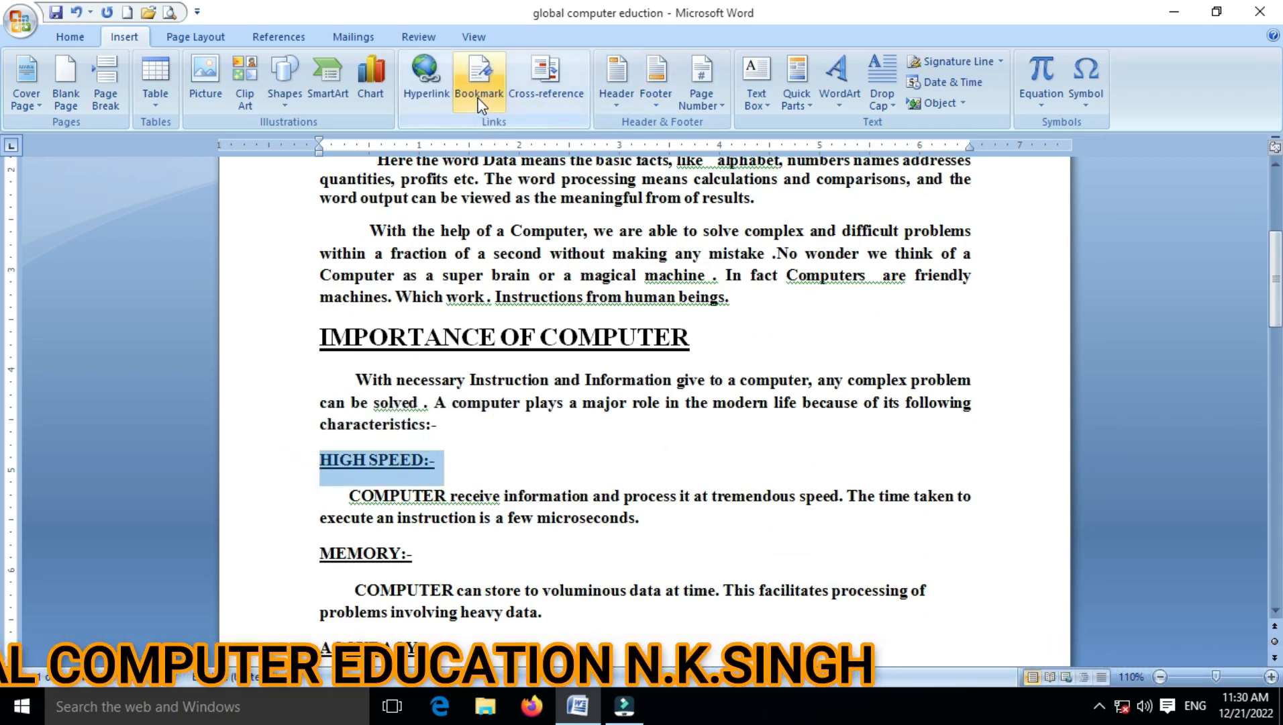
{"action": "left_click", "coordinate": [479, 80]}
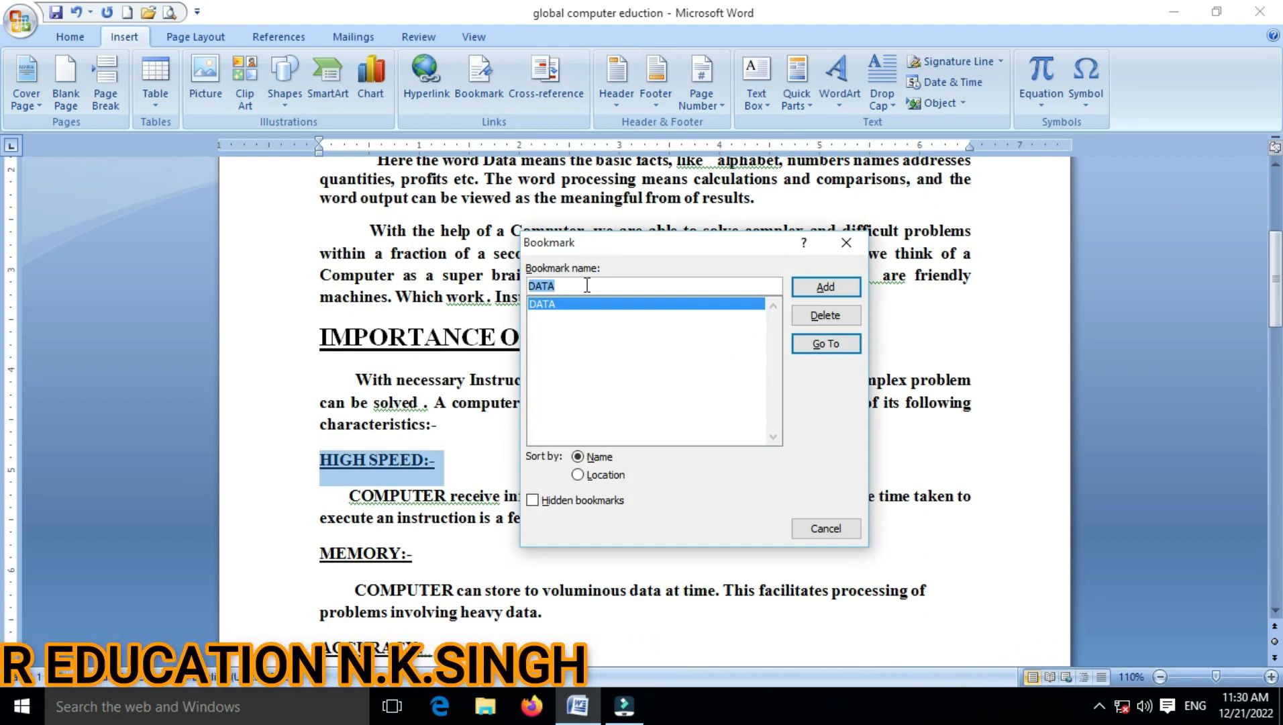
{"action": "type", "text": "HI"}
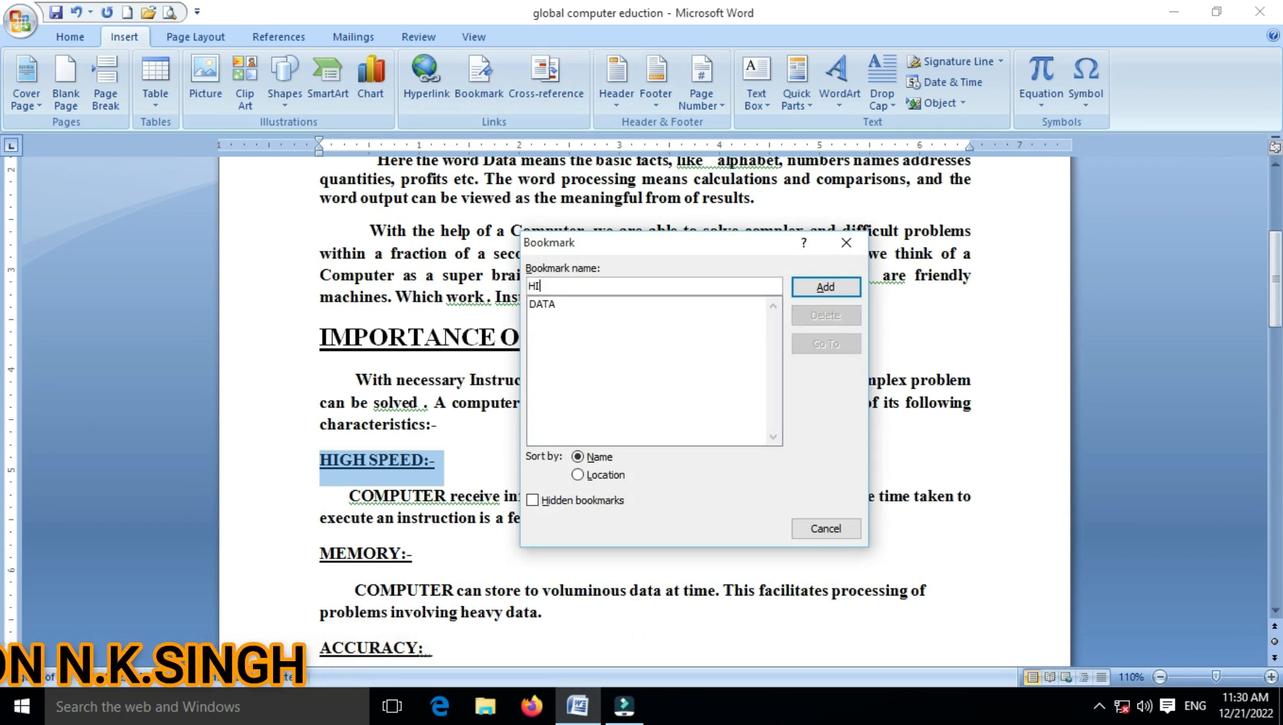
{"action": "type", "text": "GHSP"}
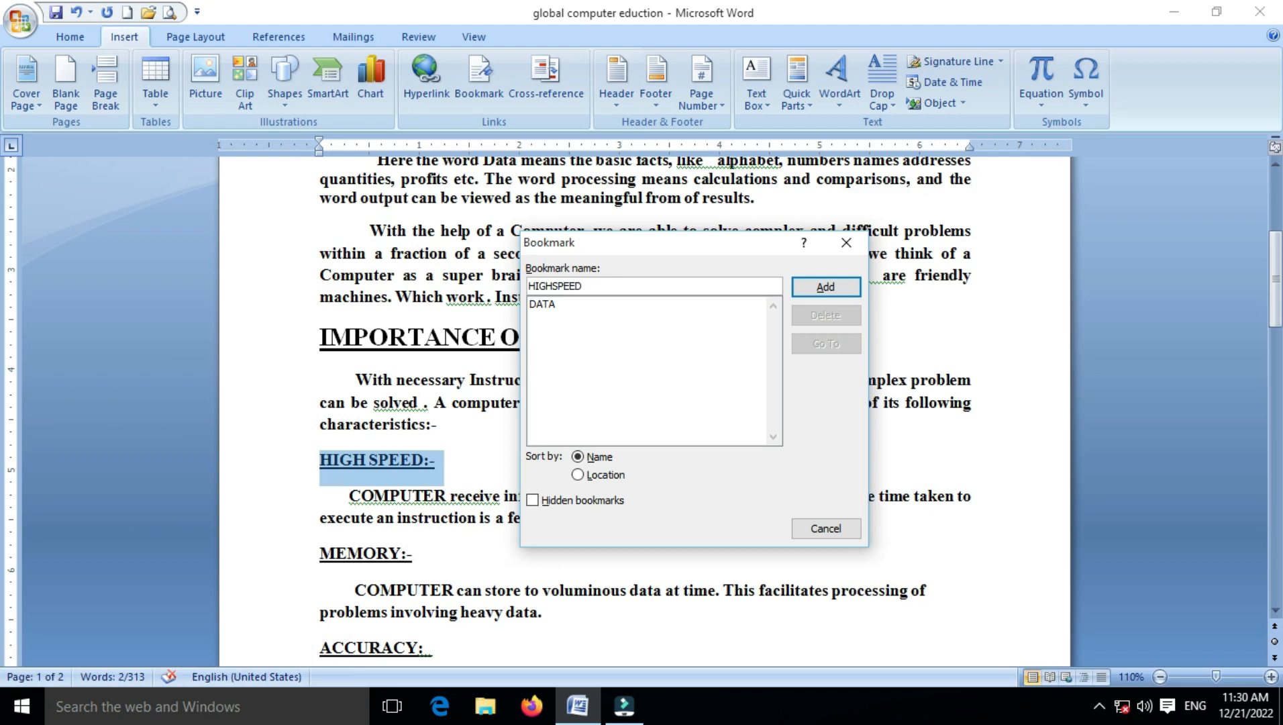
{"action": "type", "text": "EED"}
{"action": "left_click", "coordinate": [826, 286]}
Step: Return to the beginning of the first paragraph and save the document
{"action": "left_click", "coordinate": [516, 429]}
{"action": "scroll", "coordinate": [518, 435], "scroll_direction": "up", "scroll_amount": 3}
{"action": "scroll", "coordinate": [518, 436], "scroll_direction": "up", "scroll_amount": 1}
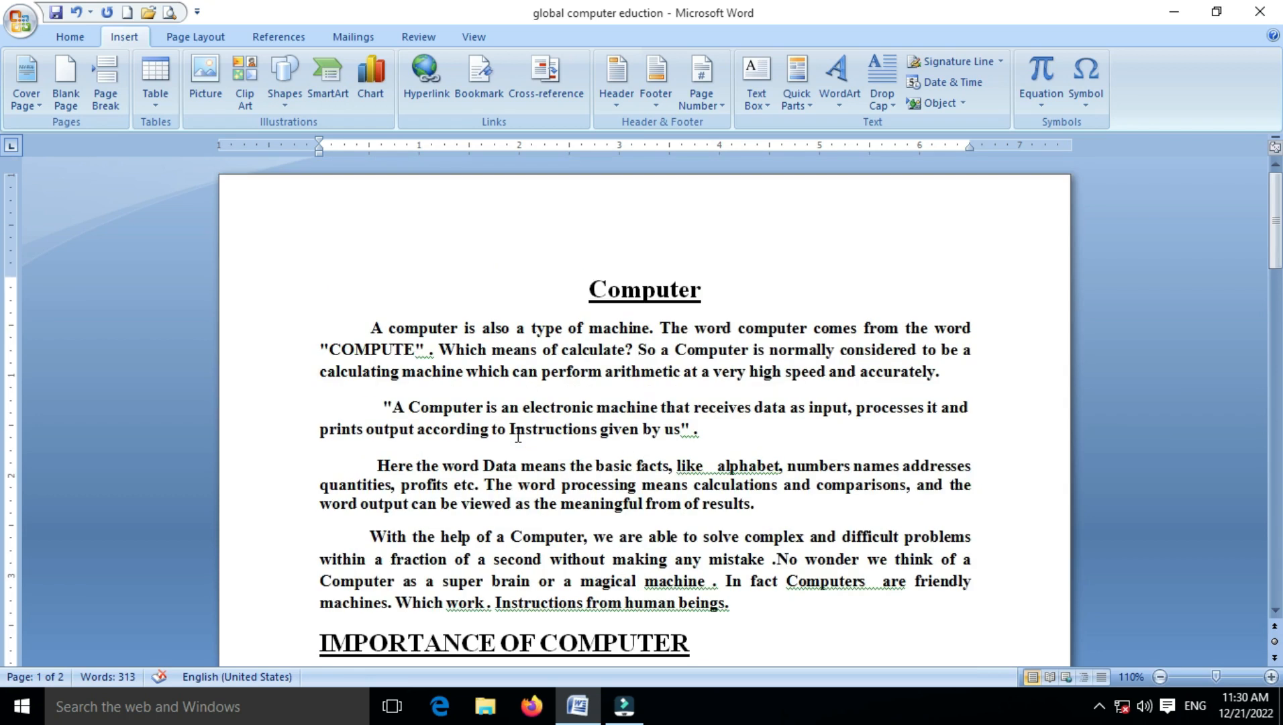
{"action": "left_click", "coordinate": [388, 334]}
{"action": "left_click", "coordinate": [361, 324]}
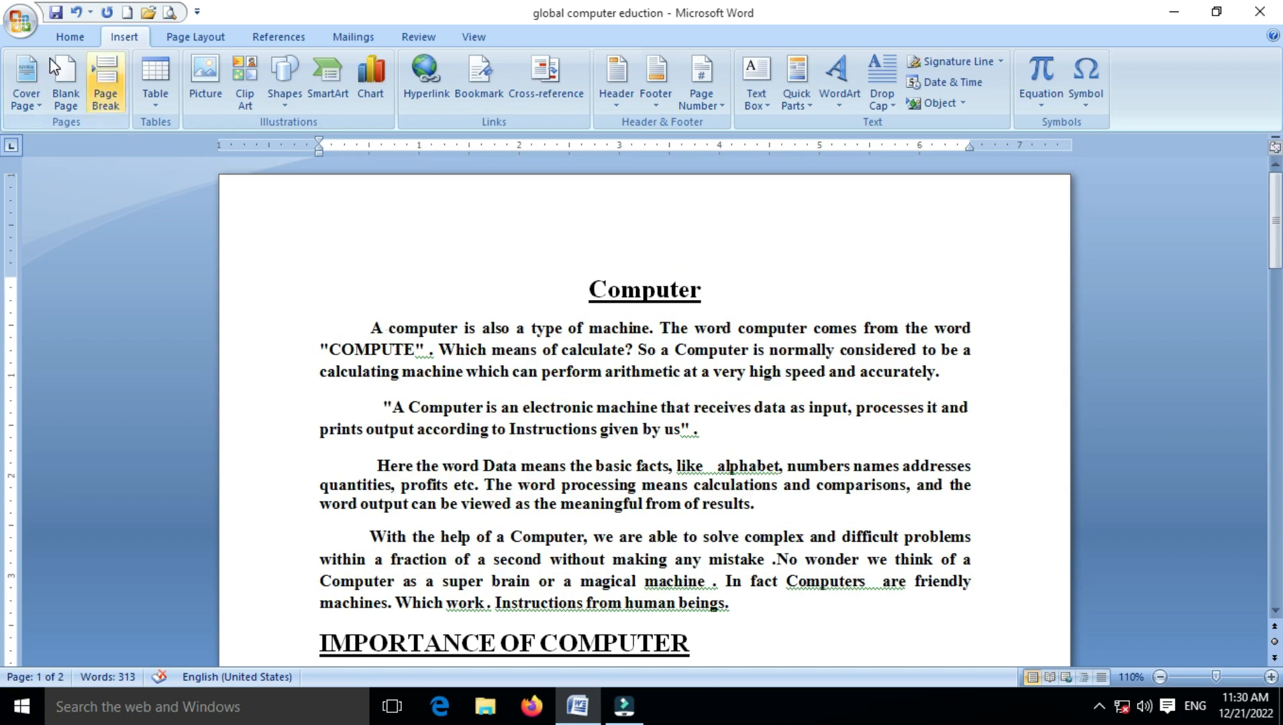
{"action": "left_click", "coordinate": [20, 20]}
{"action": "left_click", "coordinate": [63, 149]}
Step: Close the document and reopen "global computer eduction" from the recent documents
{"action": "left_click", "coordinate": [25, 30]}
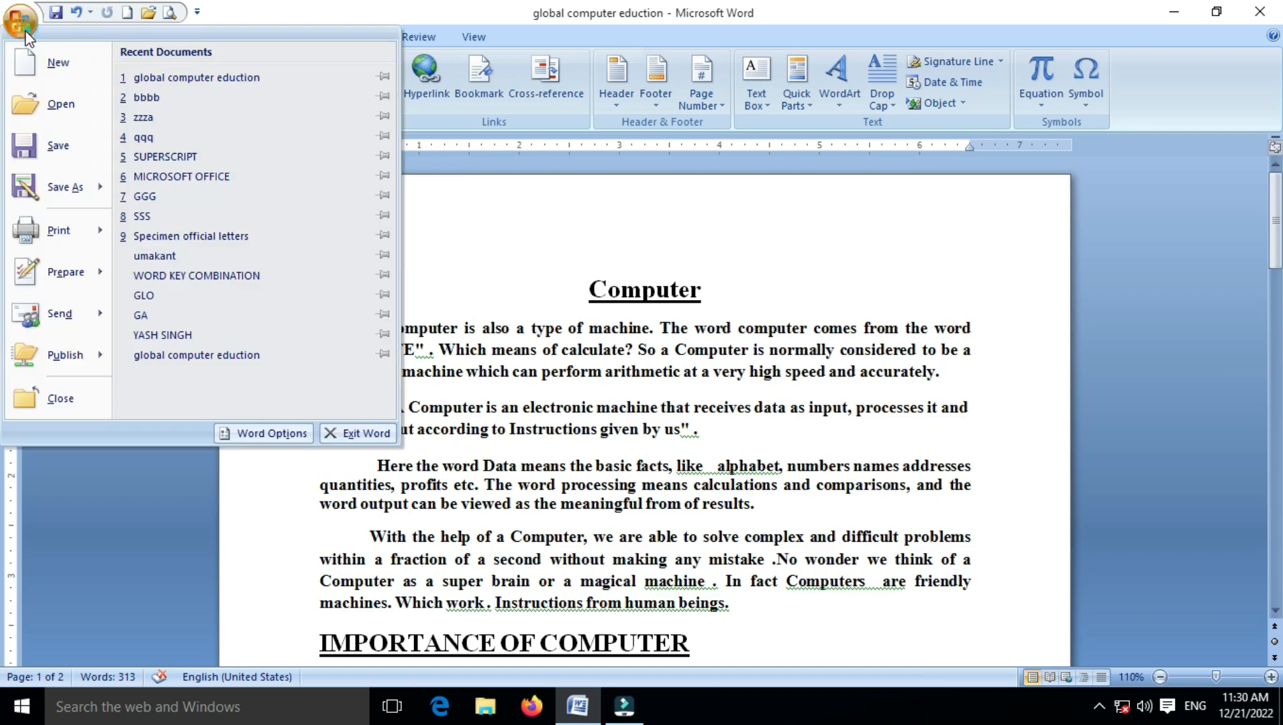
{"action": "left_click", "coordinate": [64, 402]}
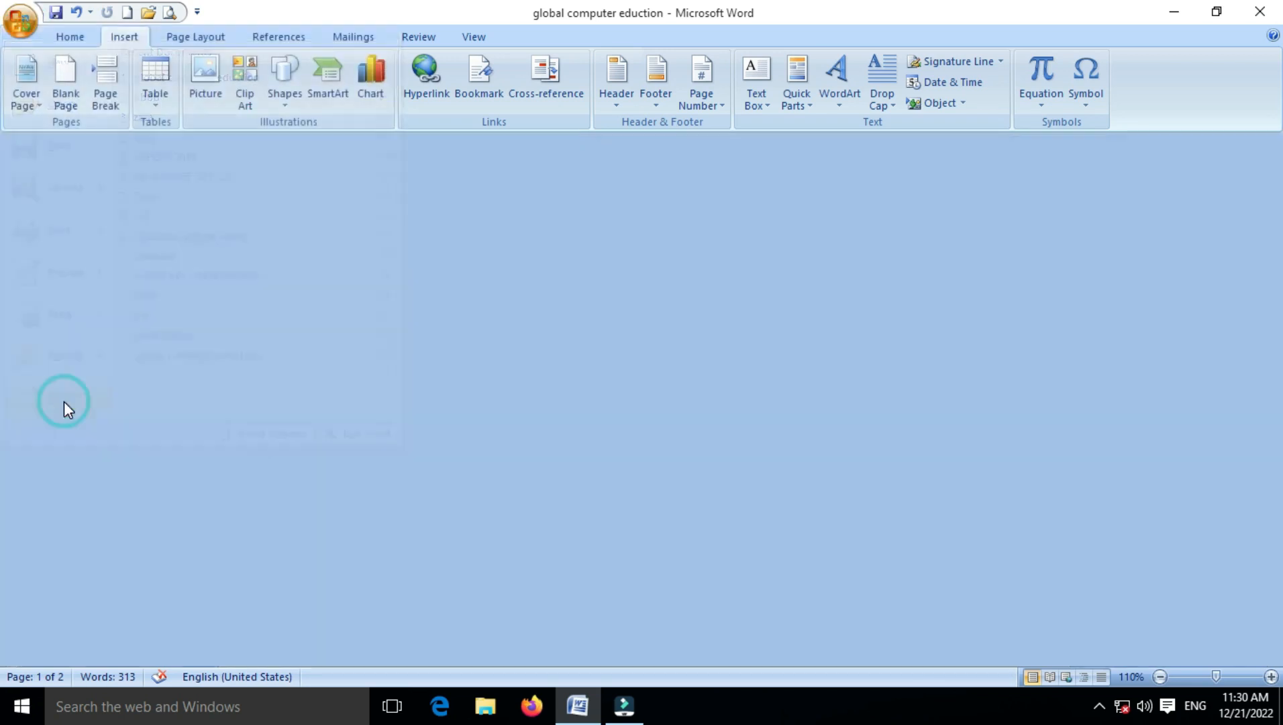
{"action": "left_click", "coordinate": [23, 25]}
{"action": "left_click", "coordinate": [173, 76]}
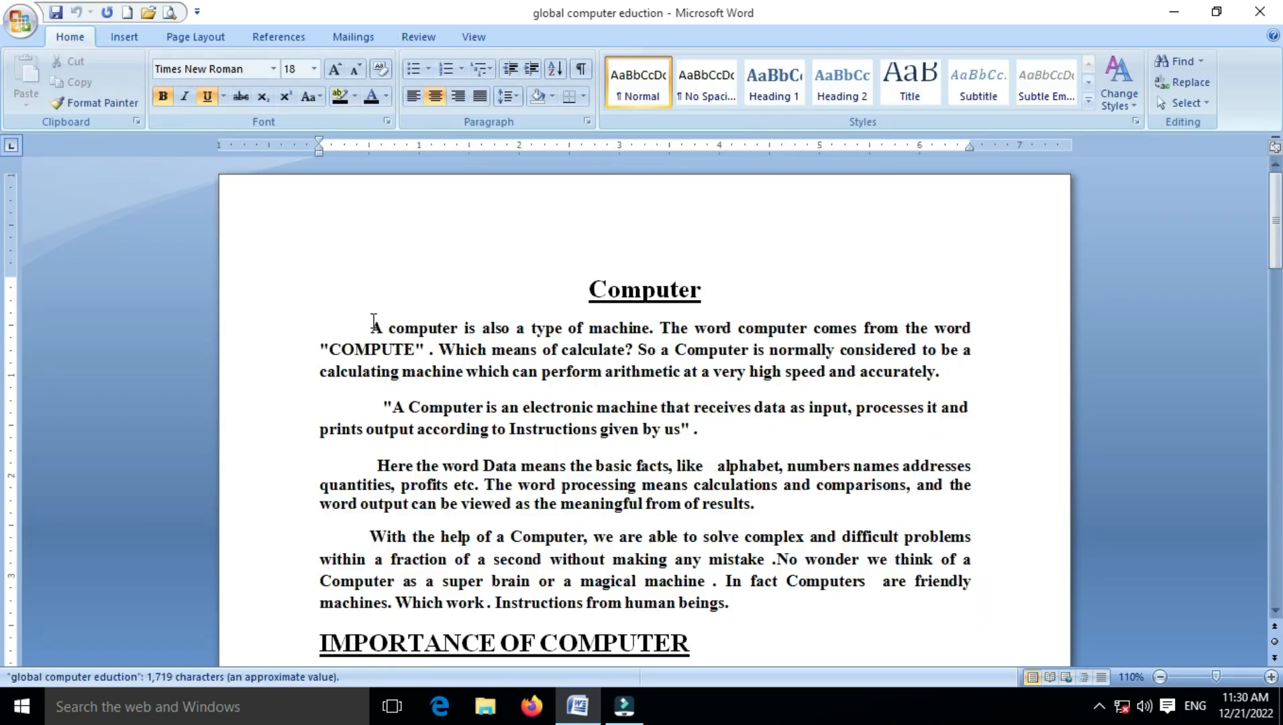
Step: Look through the reopened document from the Computer title down to the sections under IMPORTANCE OF COMPUTER
{"action": "left_click", "coordinate": [371, 324]}
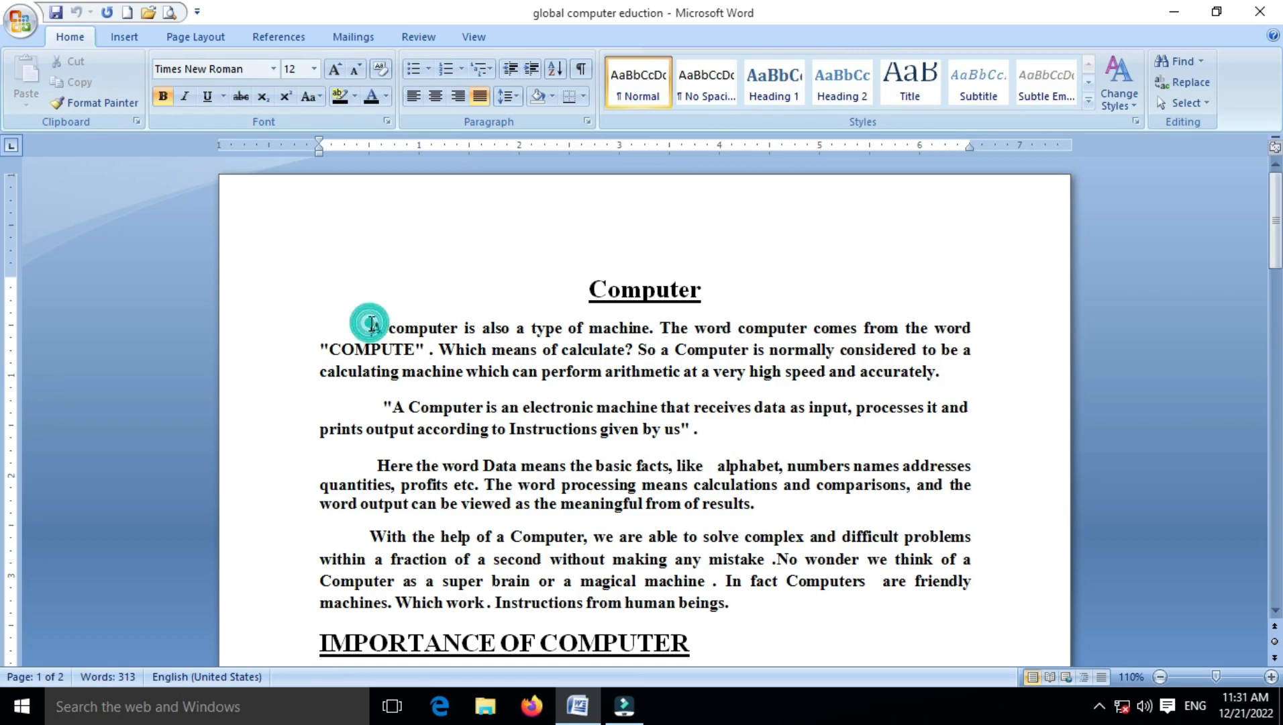
{"action": "scroll", "coordinate": [665, 382], "scroll_direction": "down", "scroll_amount": 3}
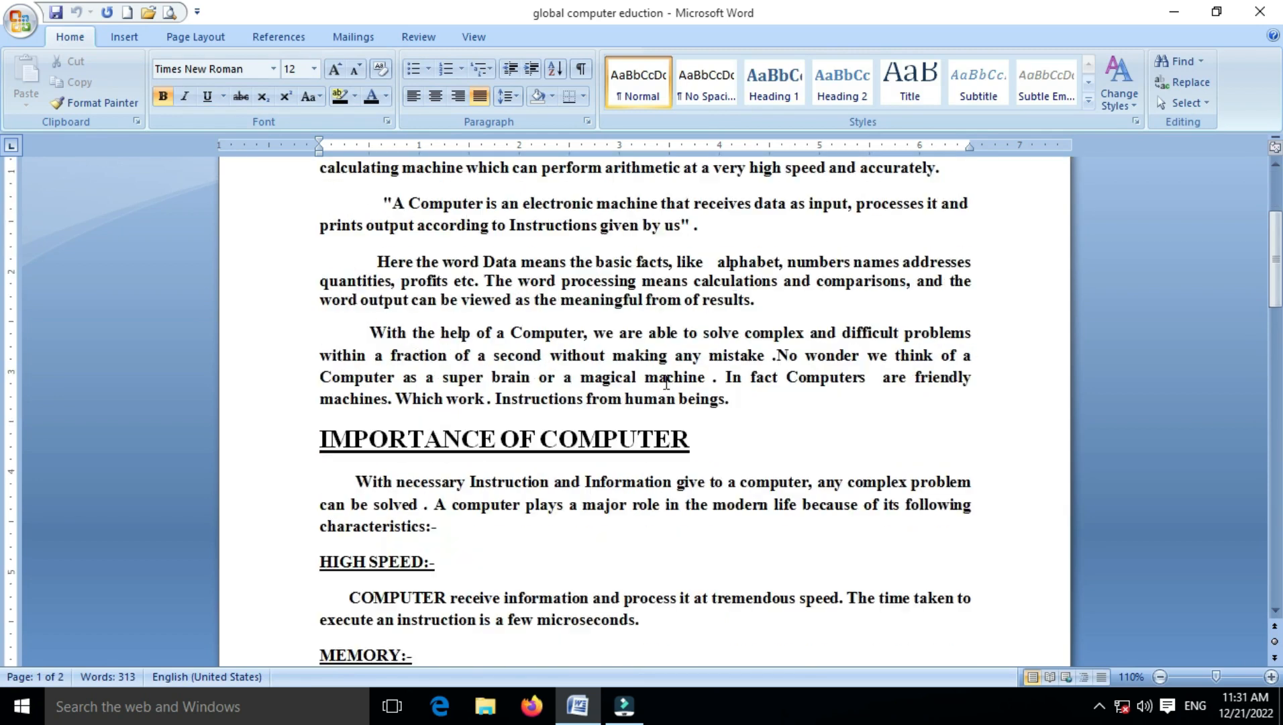
{"action": "scroll", "coordinate": [665, 383], "scroll_direction": "up", "scroll_amount": 3}
{"action": "scroll", "coordinate": [666, 382], "scroll_direction": "down", "scroll_amount": 4}
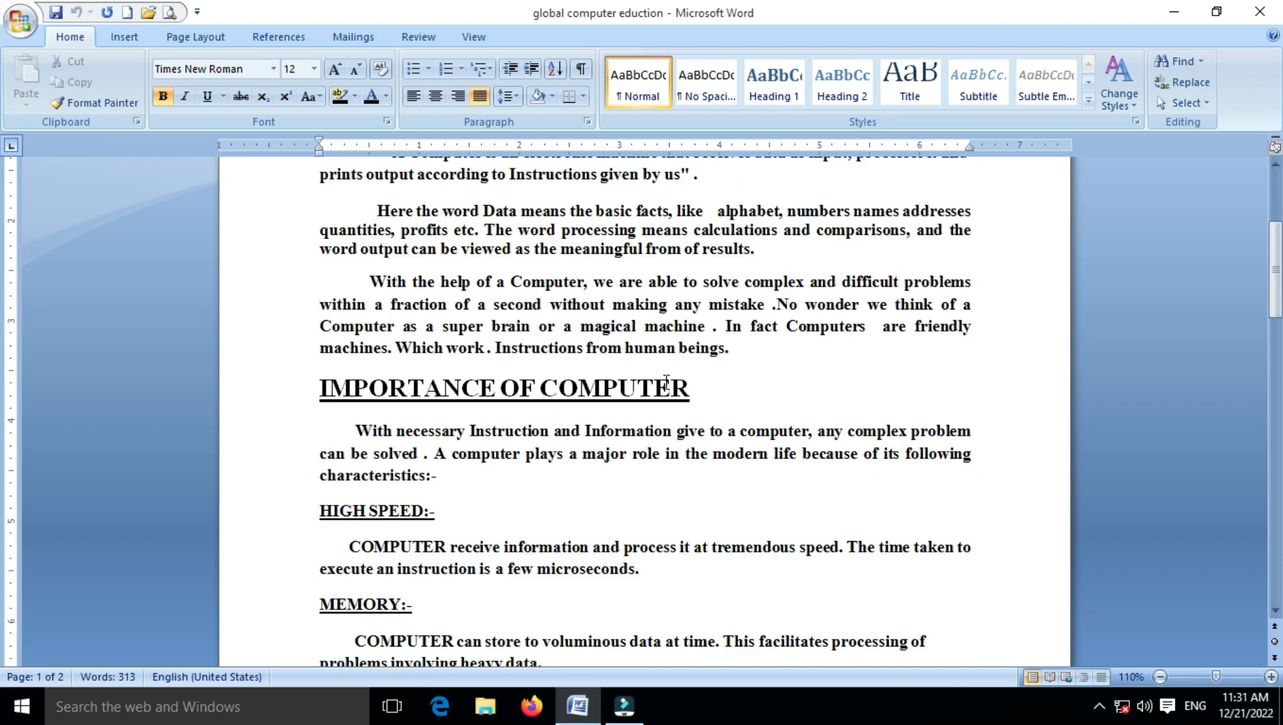
{"action": "scroll", "coordinate": [666, 383], "scroll_direction": "up", "scroll_amount": 4}
{"action": "scroll", "coordinate": [666, 382], "scroll_direction": "down", "scroll_amount": 7}
{"action": "scroll", "coordinate": [666, 382], "scroll_direction": "up", "scroll_amount": 3}
{"action": "scroll", "coordinate": [665, 385], "scroll_direction": "up", "scroll_amount": 3}
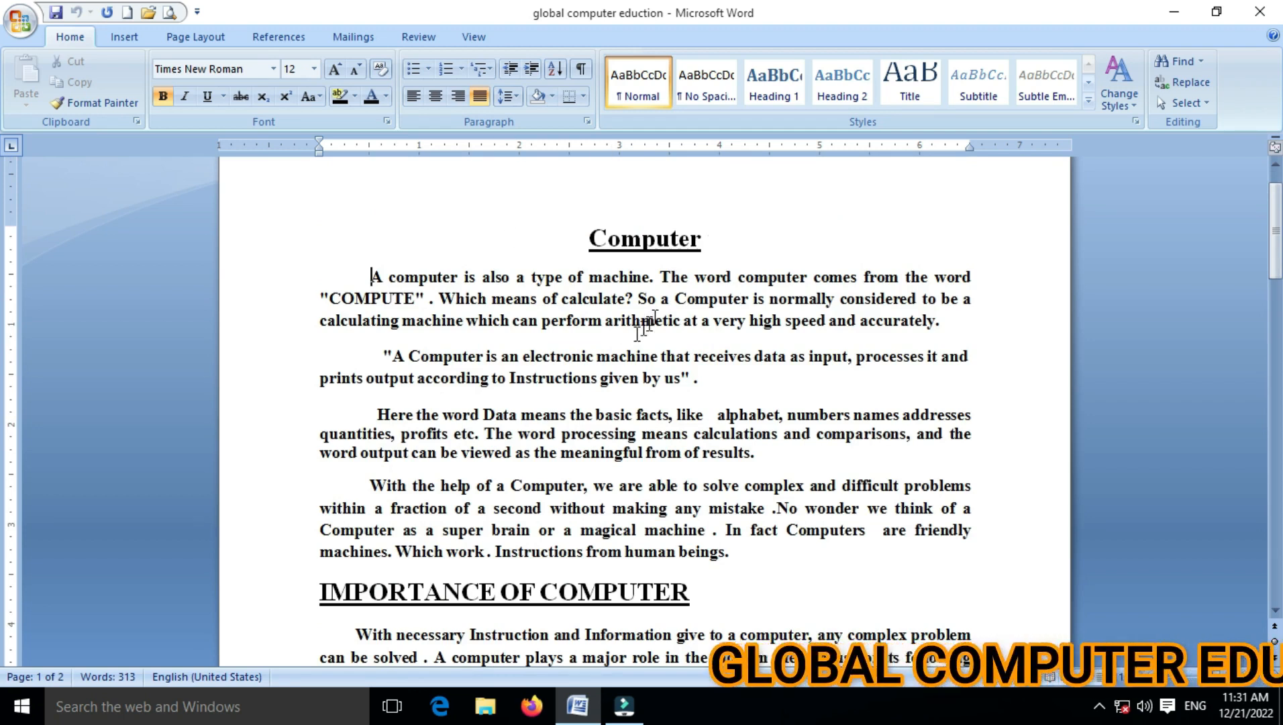
Step: Go to the DATA bookmark, moving the Bookmark dialog aside to uncover the text
{"action": "left_click", "coordinate": [135, 37]}
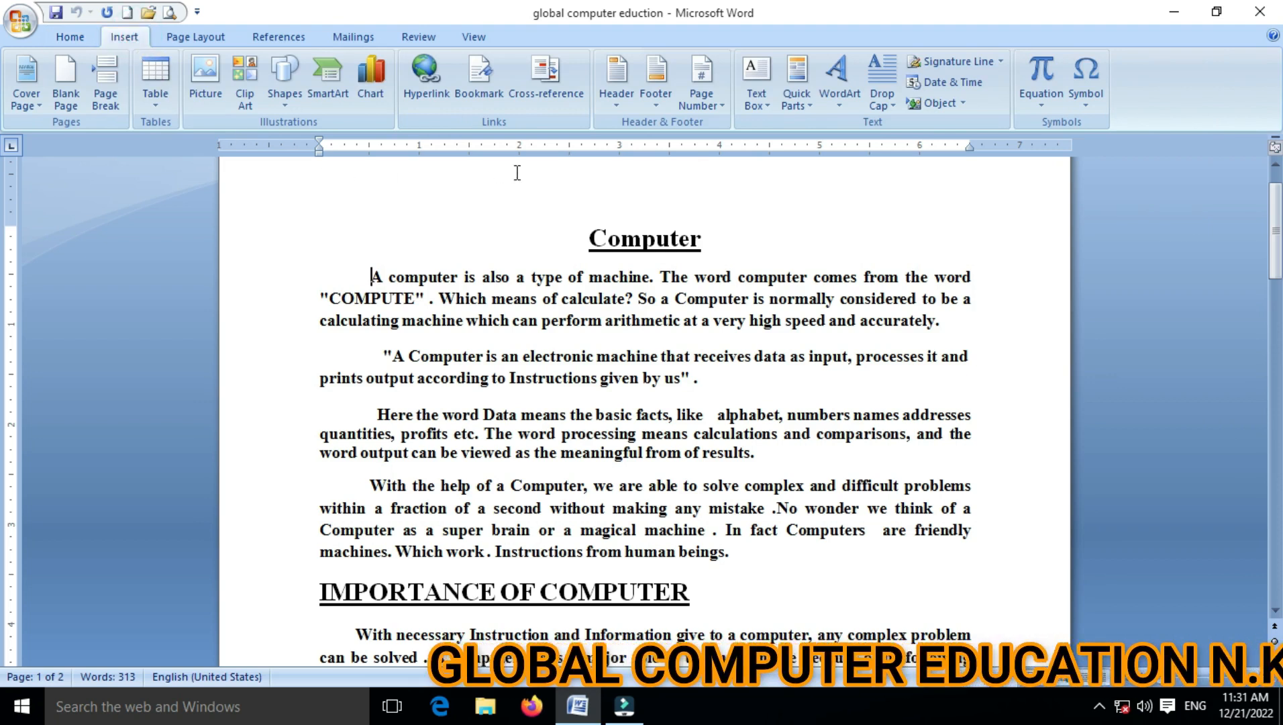
{"action": "left_click", "coordinate": [485, 76]}
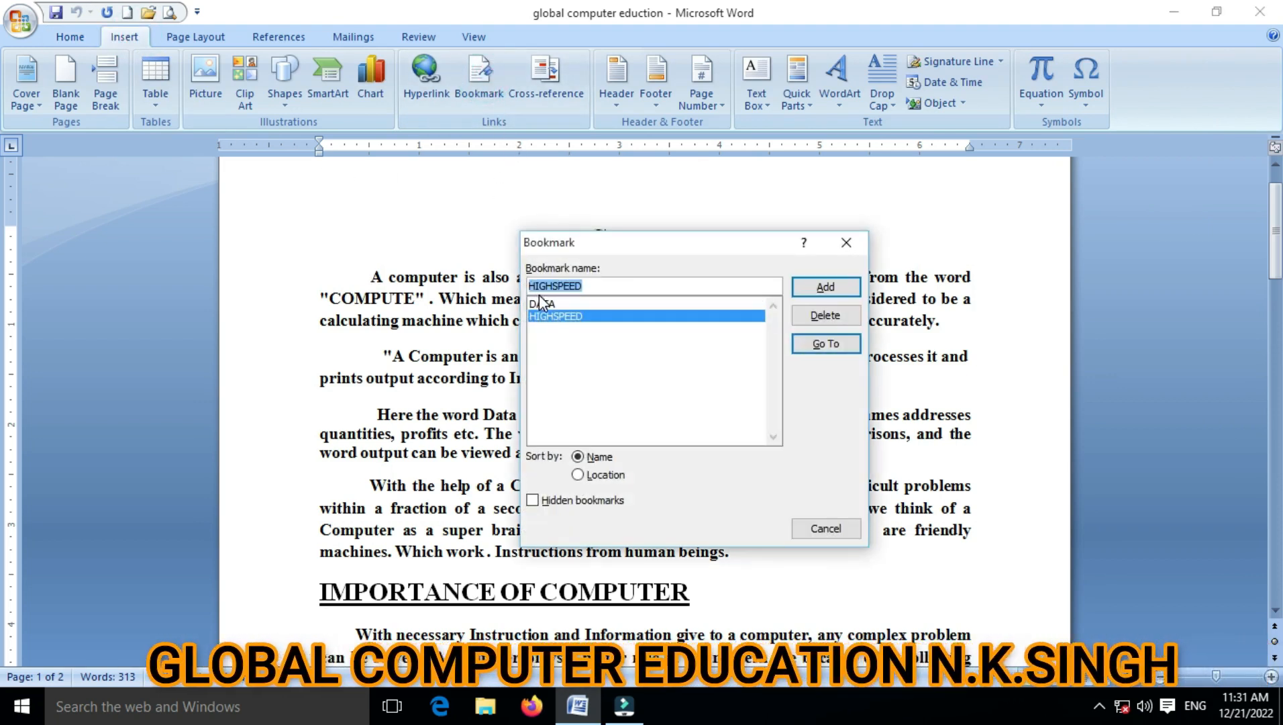
{"action": "left_click", "coordinate": [550, 315]}
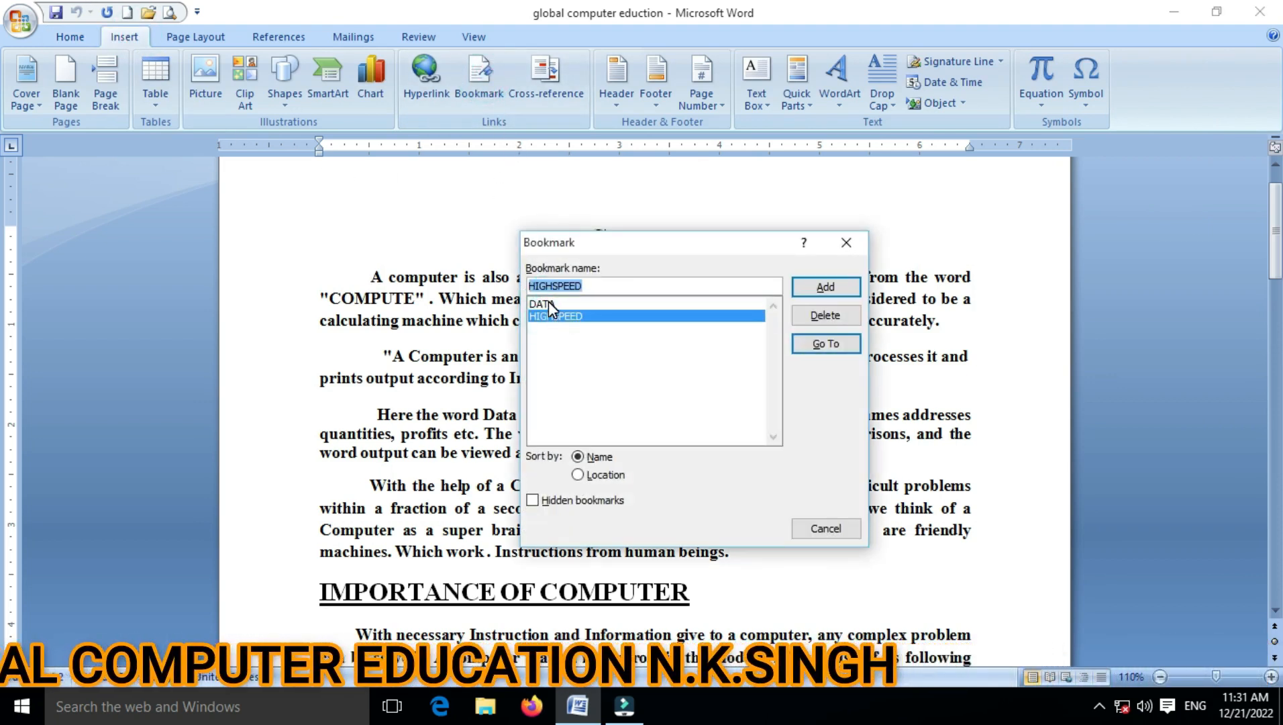
{"action": "left_click", "coordinate": [545, 303]}
{"action": "left_click_drag", "start_coordinate": [575, 252], "coordinate": [227, 243]}
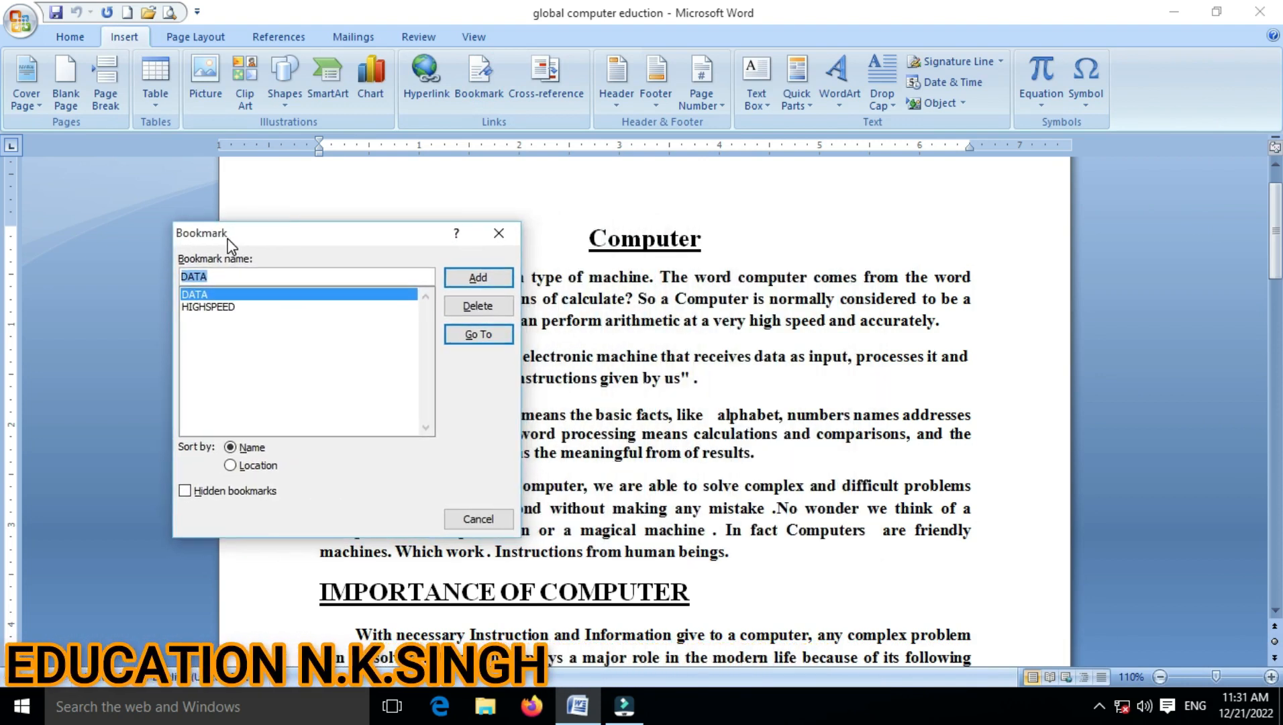
{"action": "left_click", "coordinate": [456, 334]}
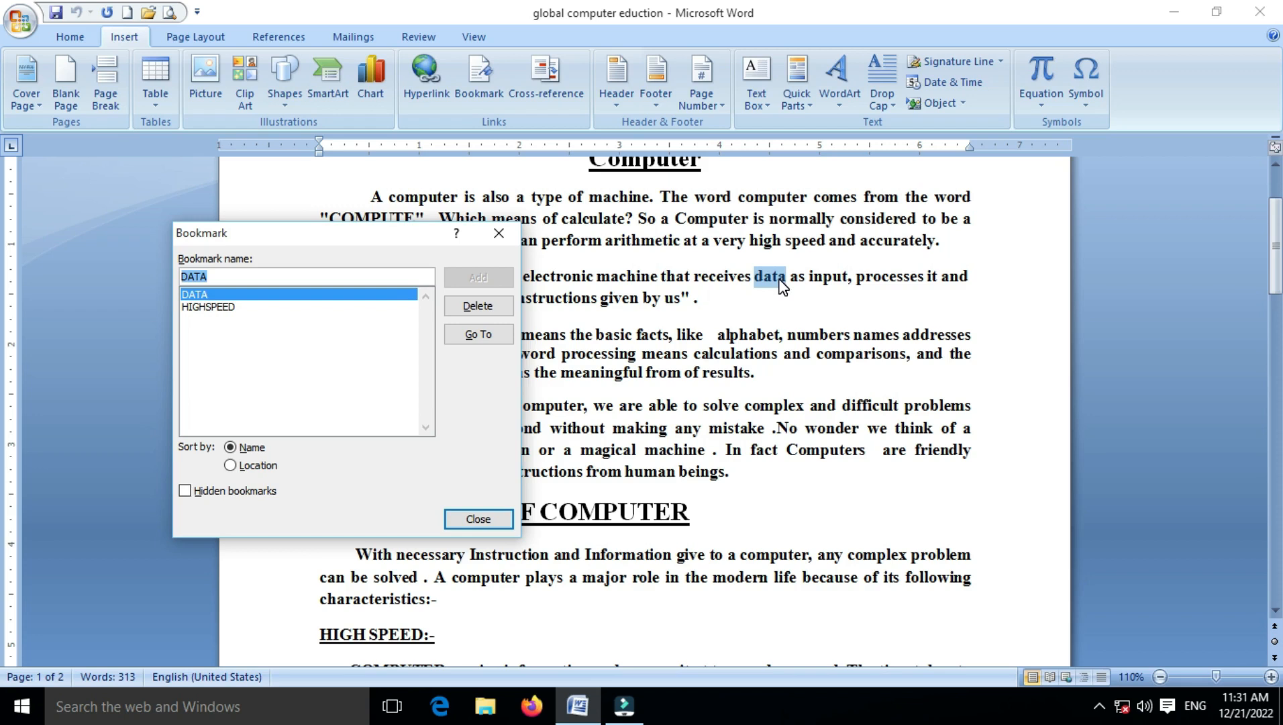
Step: Go to the HIGHSPEED bookmark and move the Bookmark dialog away from the heading
{"action": "left_click", "coordinate": [212, 308]}
{"action": "left_click", "coordinate": [467, 333]}
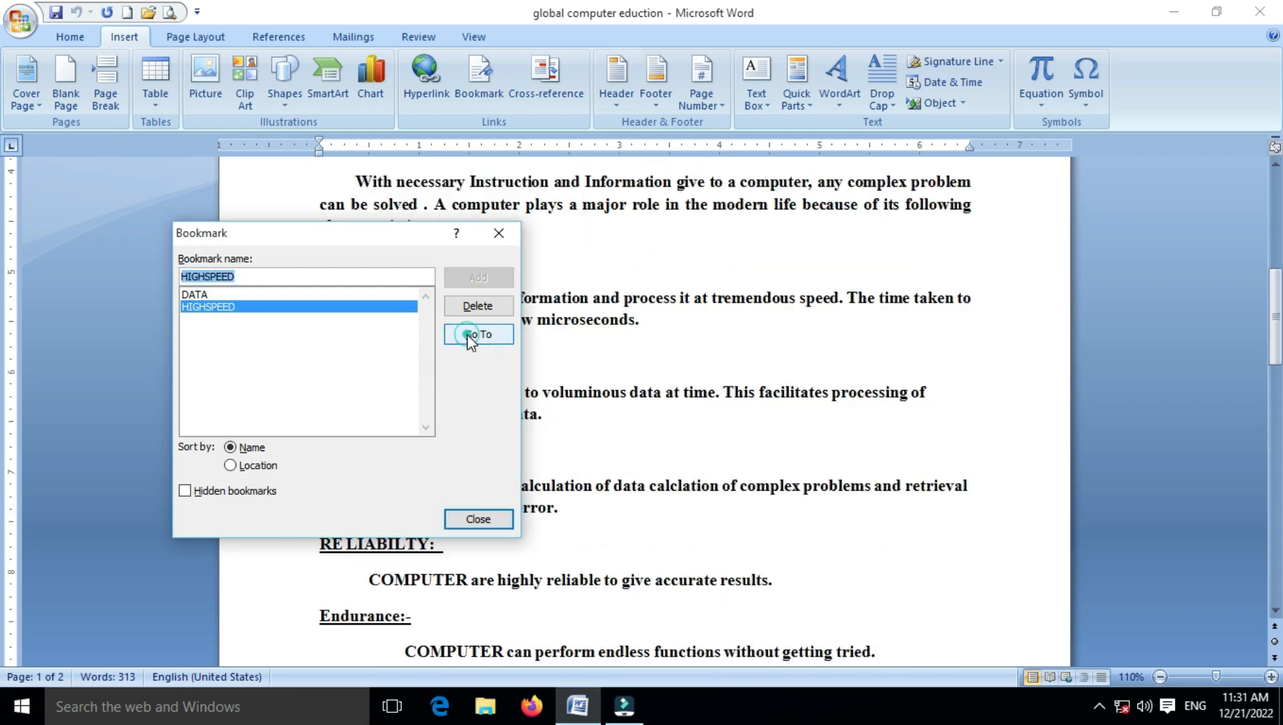
{"action": "left_click_drag", "start_coordinate": [428, 239], "coordinate": [843, 245]}
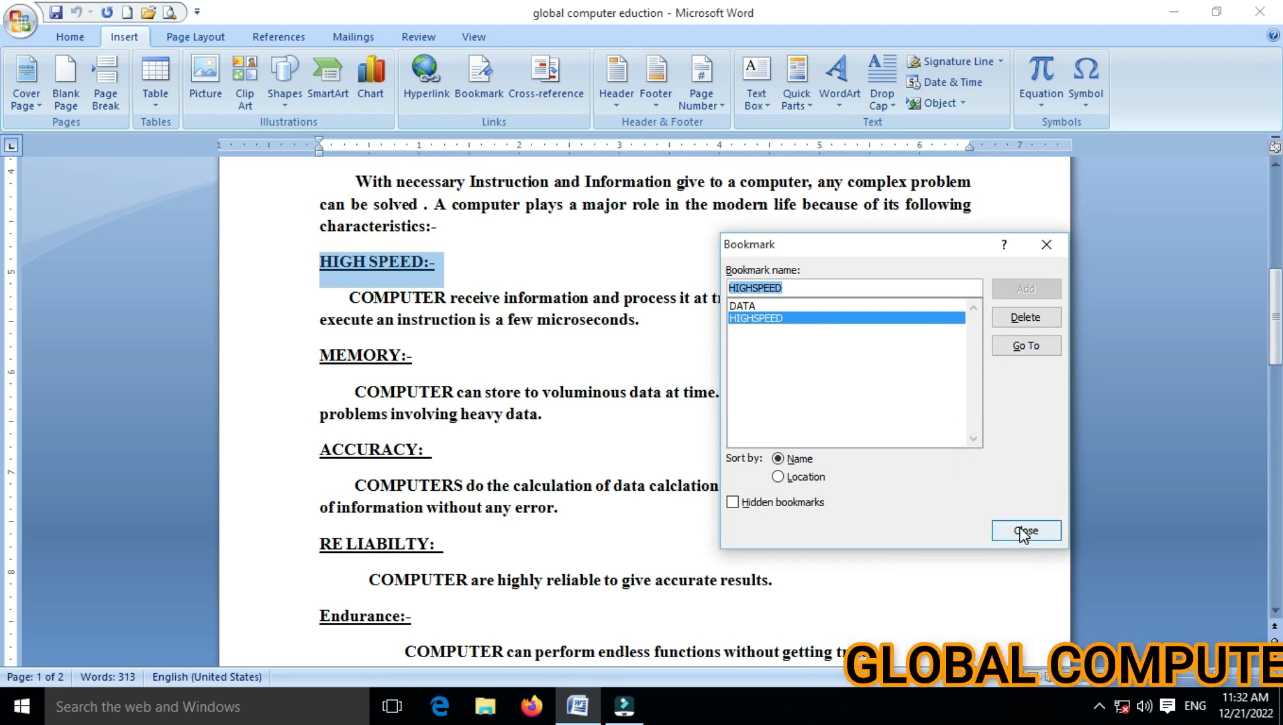
Step: Return to the DATA bookmark and move the Bookmark dialog below the bookmarked word
{"action": "left_click", "coordinate": [766, 306]}
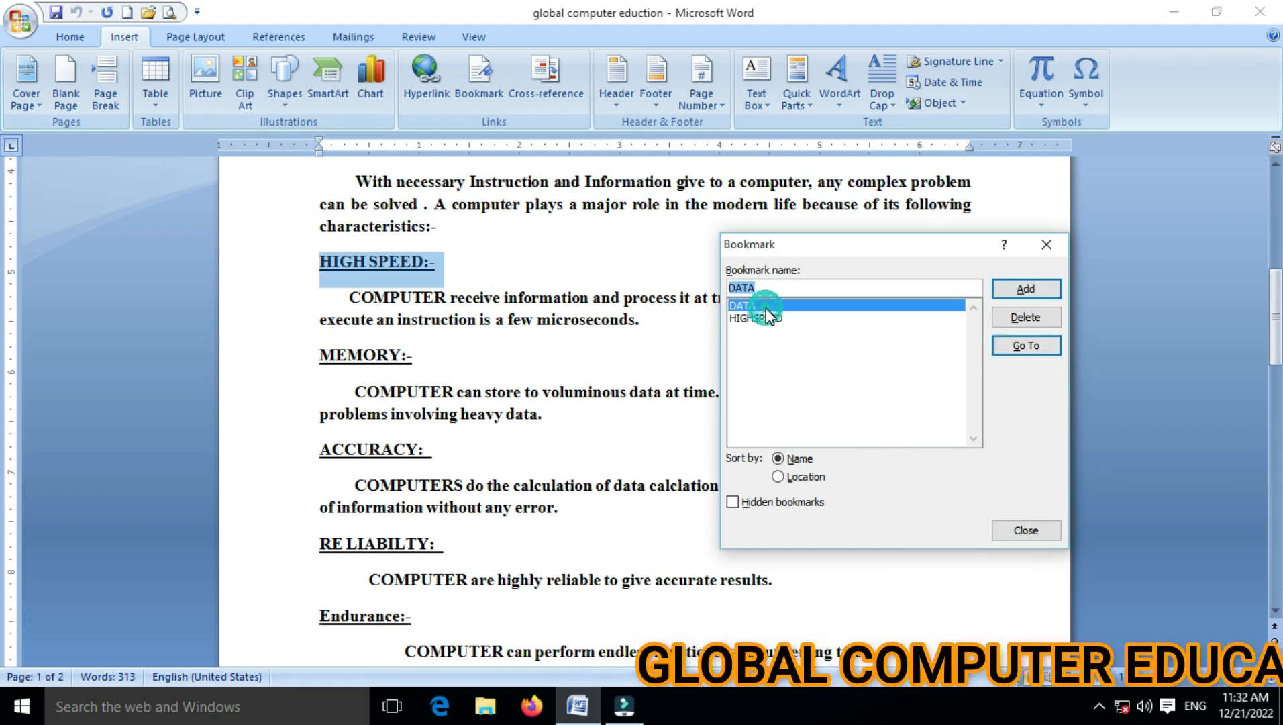
{"action": "left_click", "coordinate": [1025, 354]}
{"action": "left_click_drag", "start_coordinate": [853, 243], "coordinate": [840, 329]}
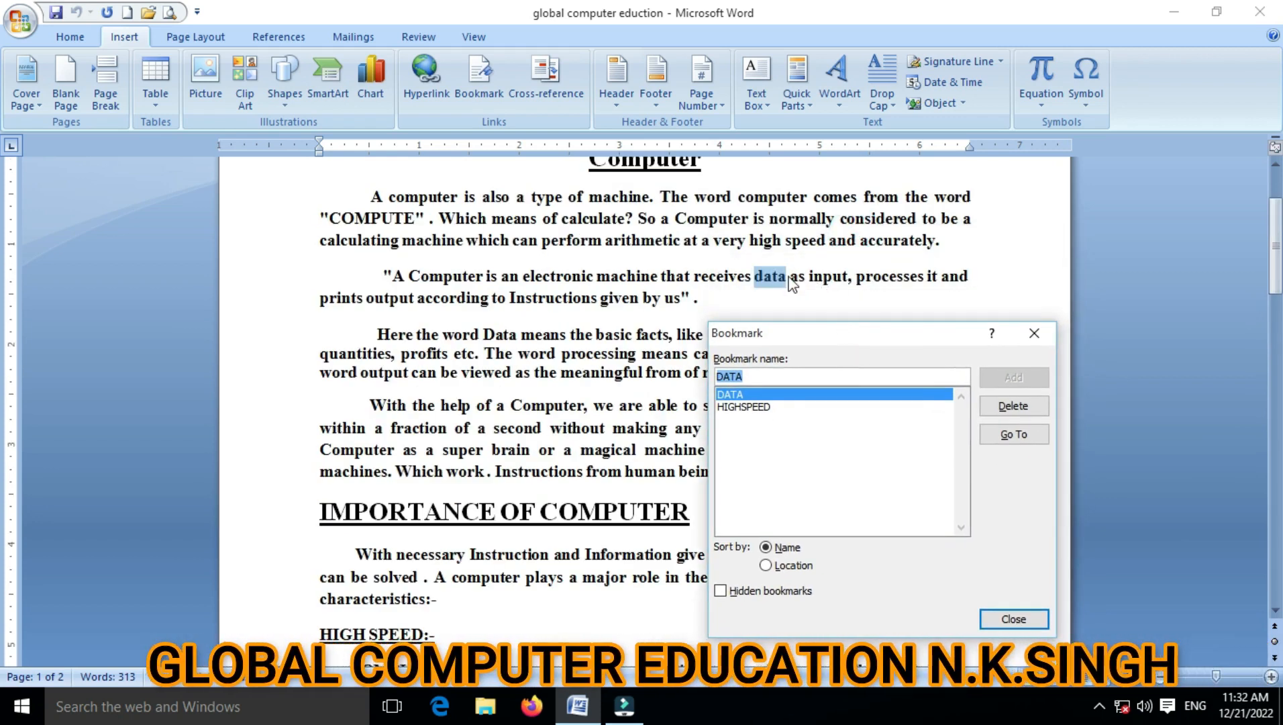
Step: Jump back to the HIGHSPEED bookmark and close the Bookmark dialog
{"action": "left_click", "coordinate": [768, 407]}
{"action": "left_click", "coordinate": [1010, 434]}
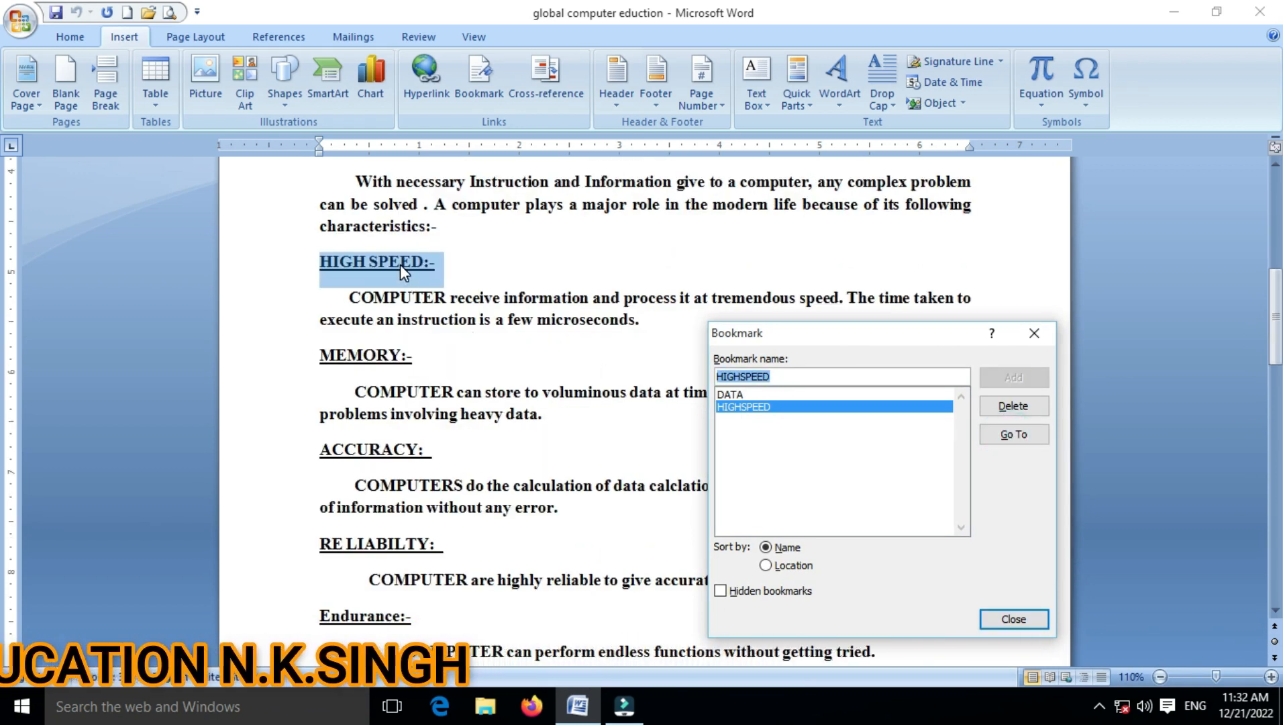
{"action": "left_click", "coordinate": [733, 394]}
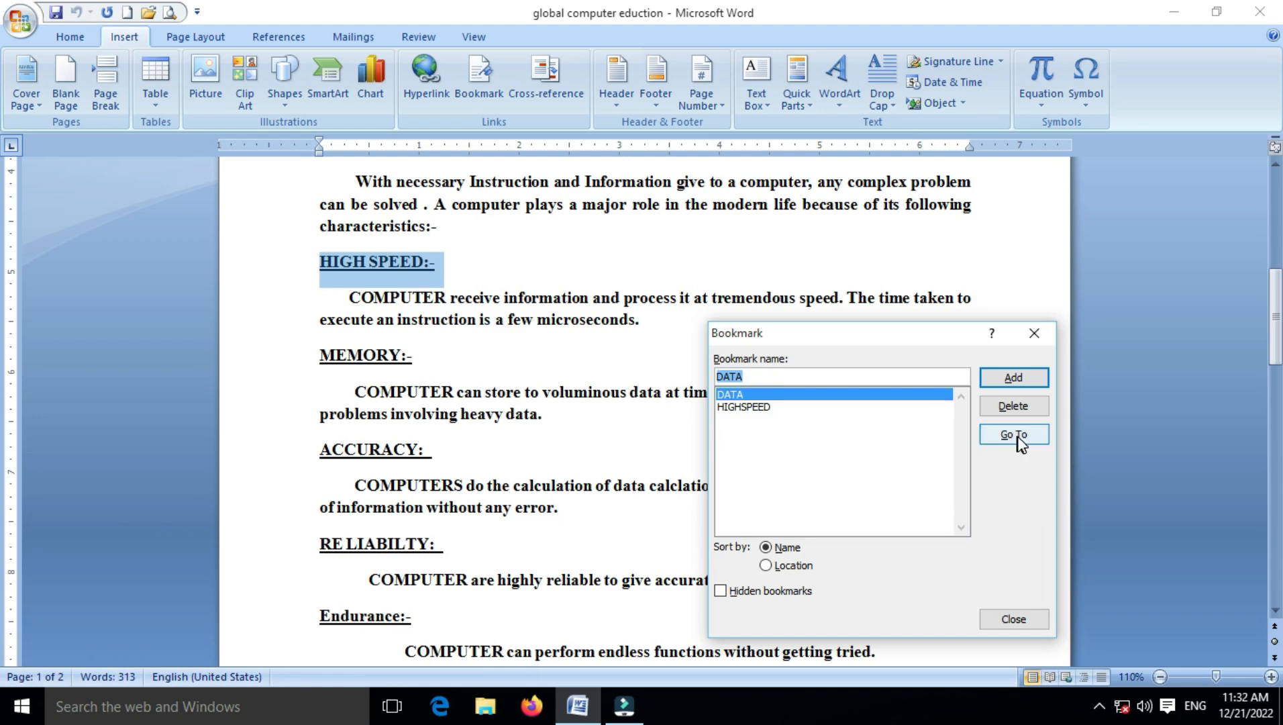
{"action": "left_click", "coordinate": [1039, 332]}
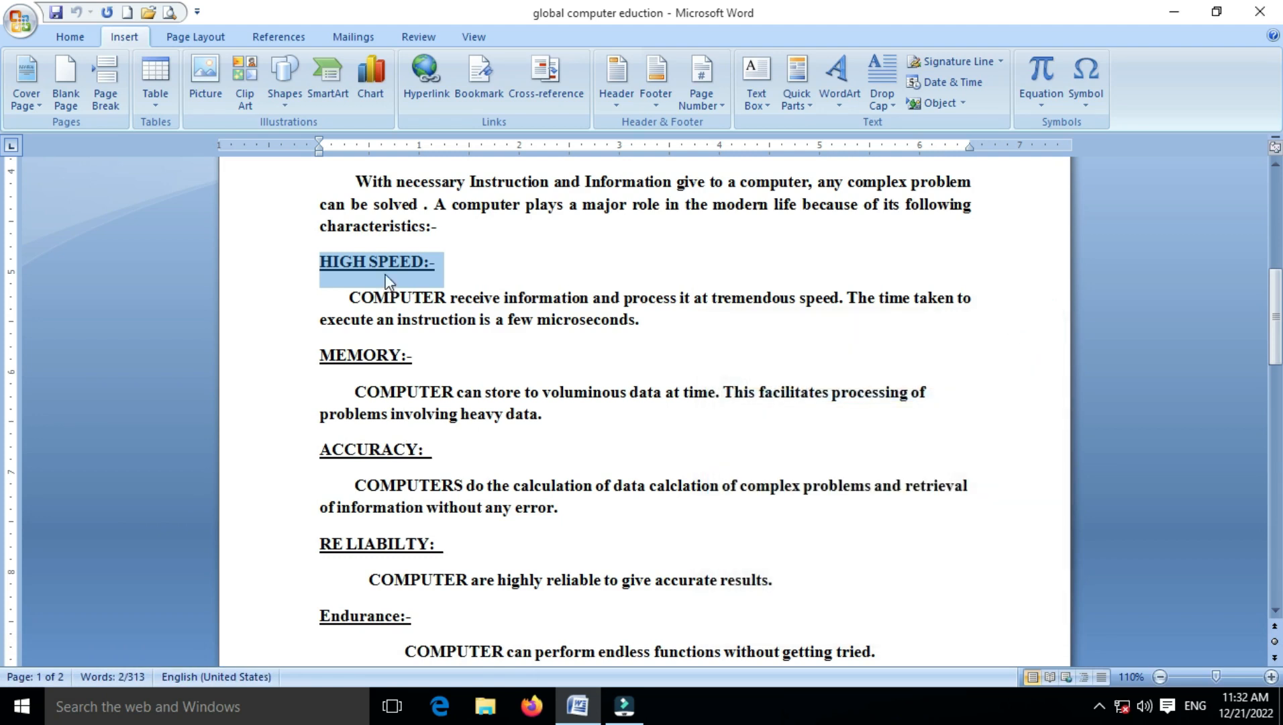
Step: Add a bookmark named AAA at the end of the ACCURACY heading
{"action": "left_click", "coordinate": [423, 365]}
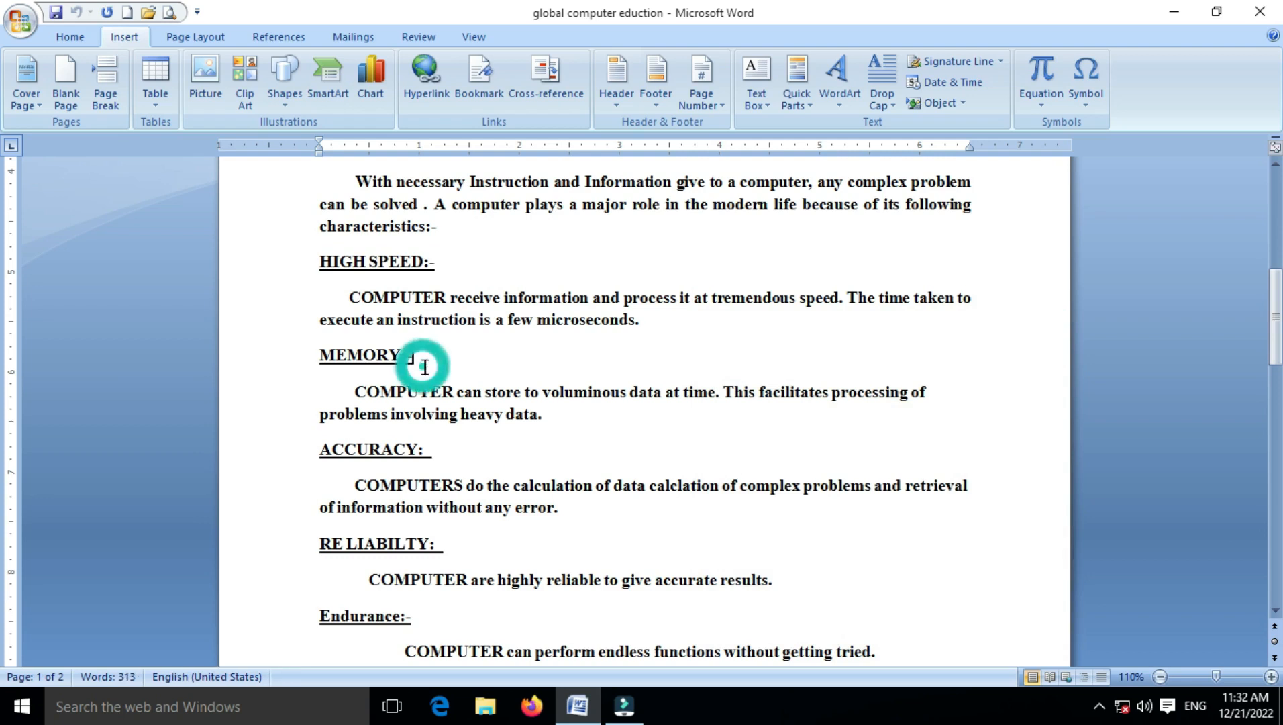
{"action": "left_click", "coordinate": [436, 450]}
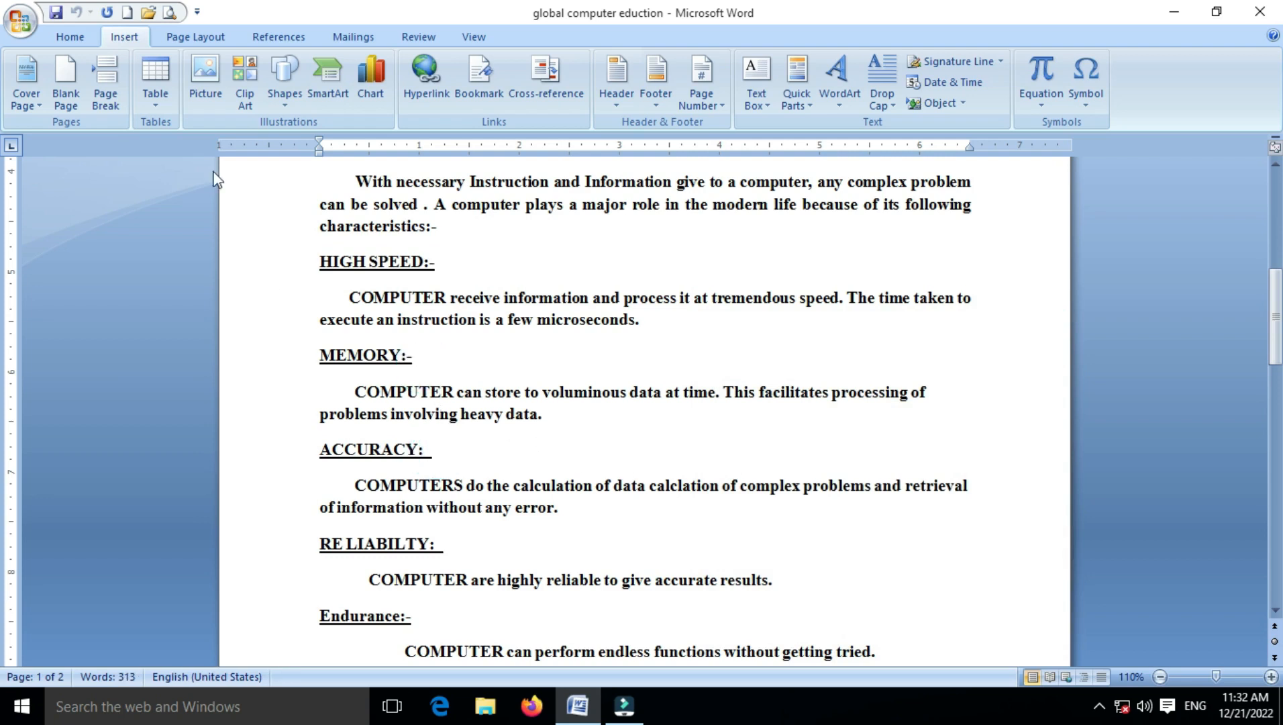
{"action": "left_click", "coordinate": [480, 84]}
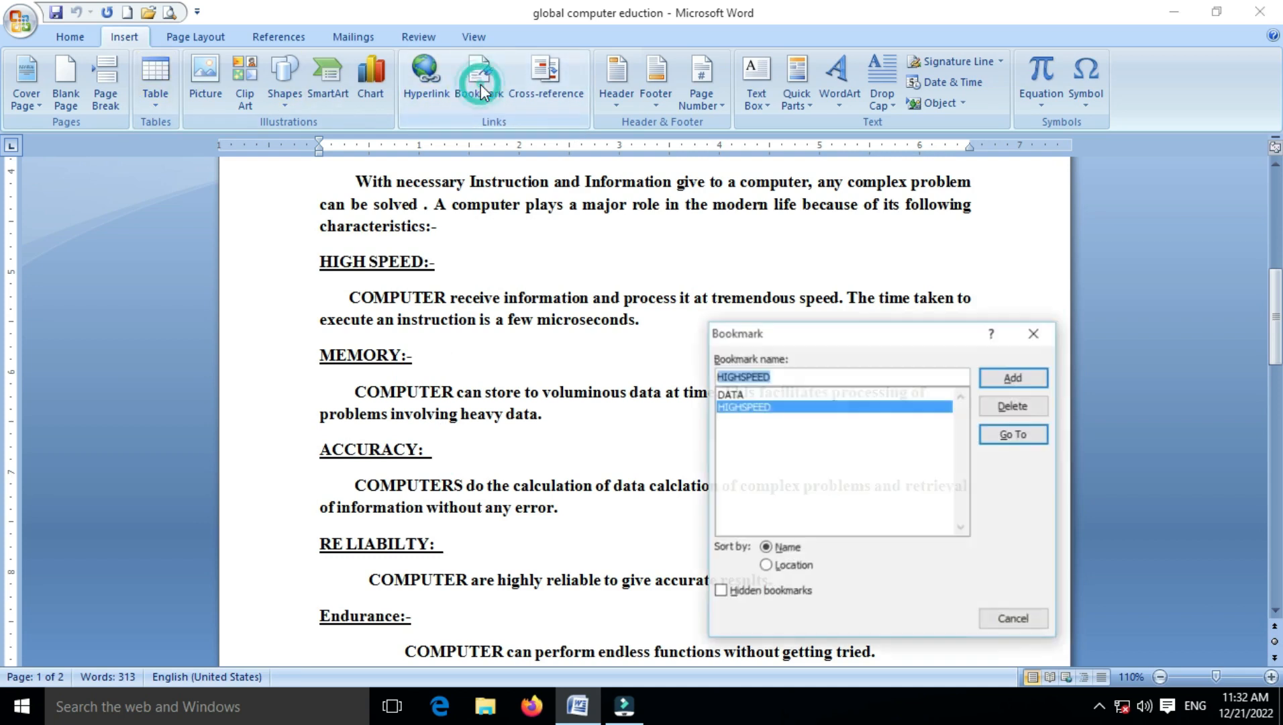
{"action": "type", "text": "AAA"}
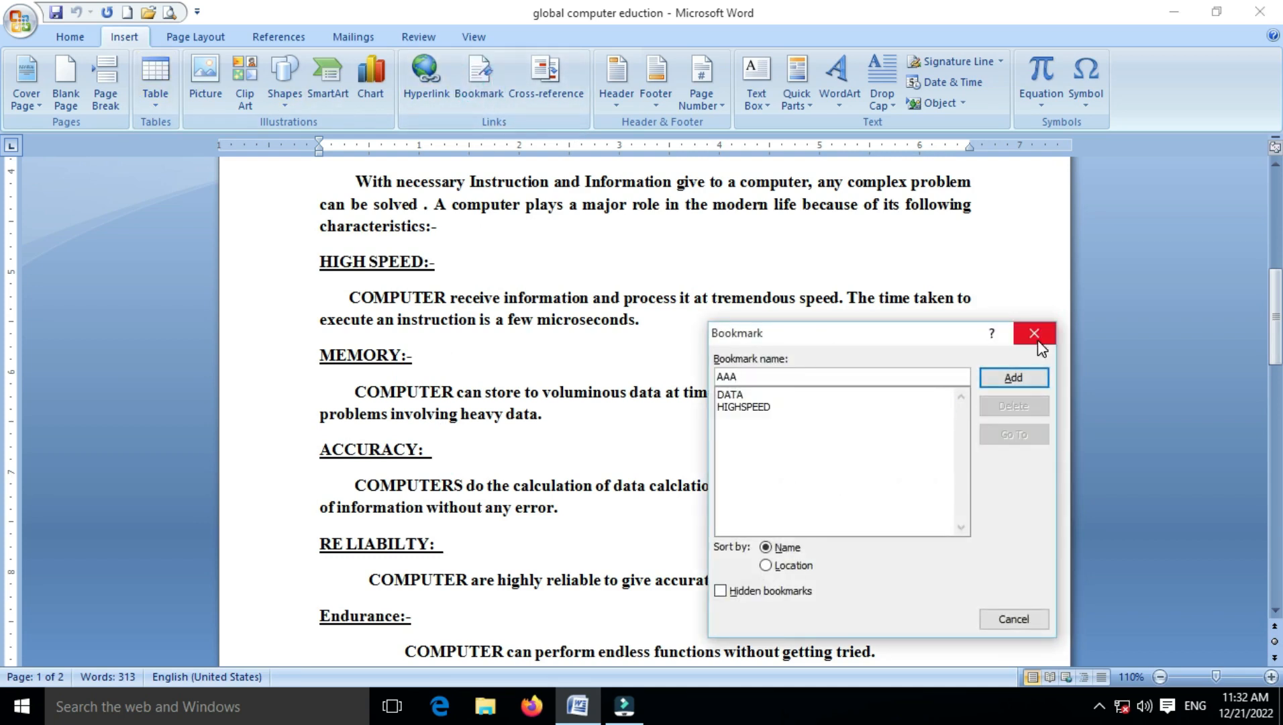
{"action": "left_click", "coordinate": [1013, 377]}
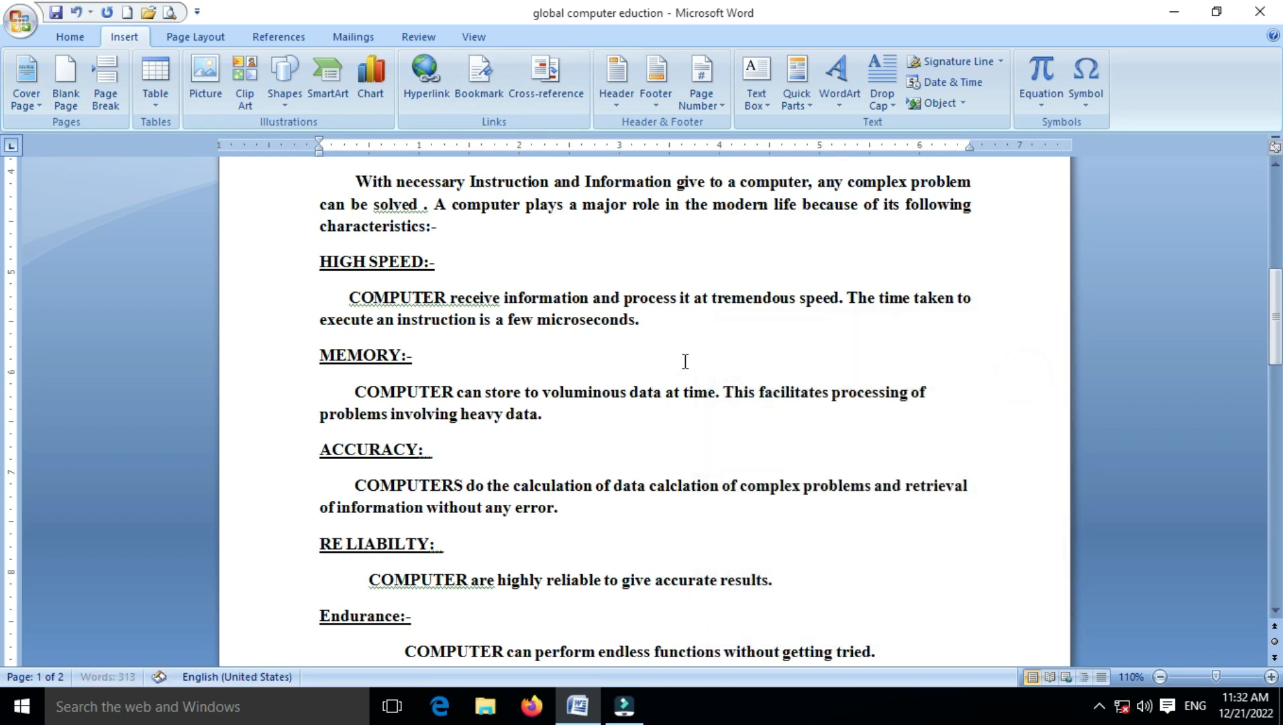
Step: Scroll away from the ACCURACY heading and go to the AAA bookmark
{"action": "scroll", "coordinate": [458, 339], "scroll_direction": "up", "scroll_amount": 3}
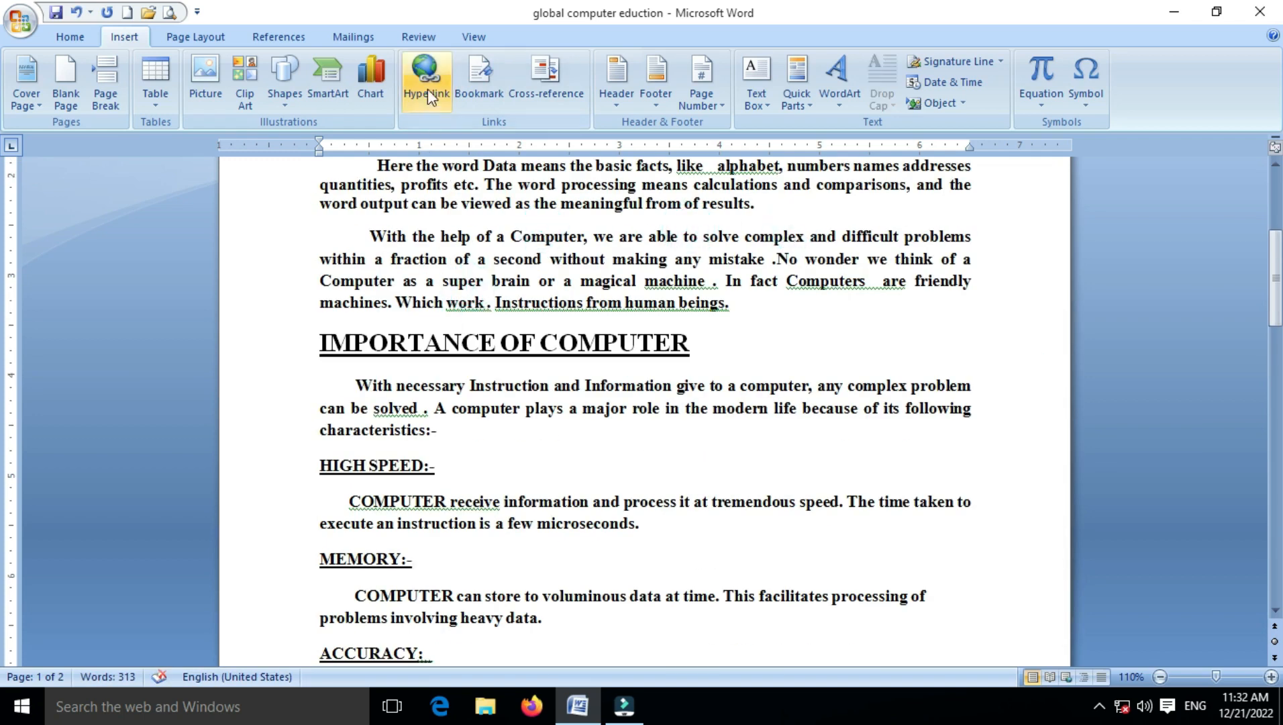
{"action": "left_click", "coordinate": [471, 83]}
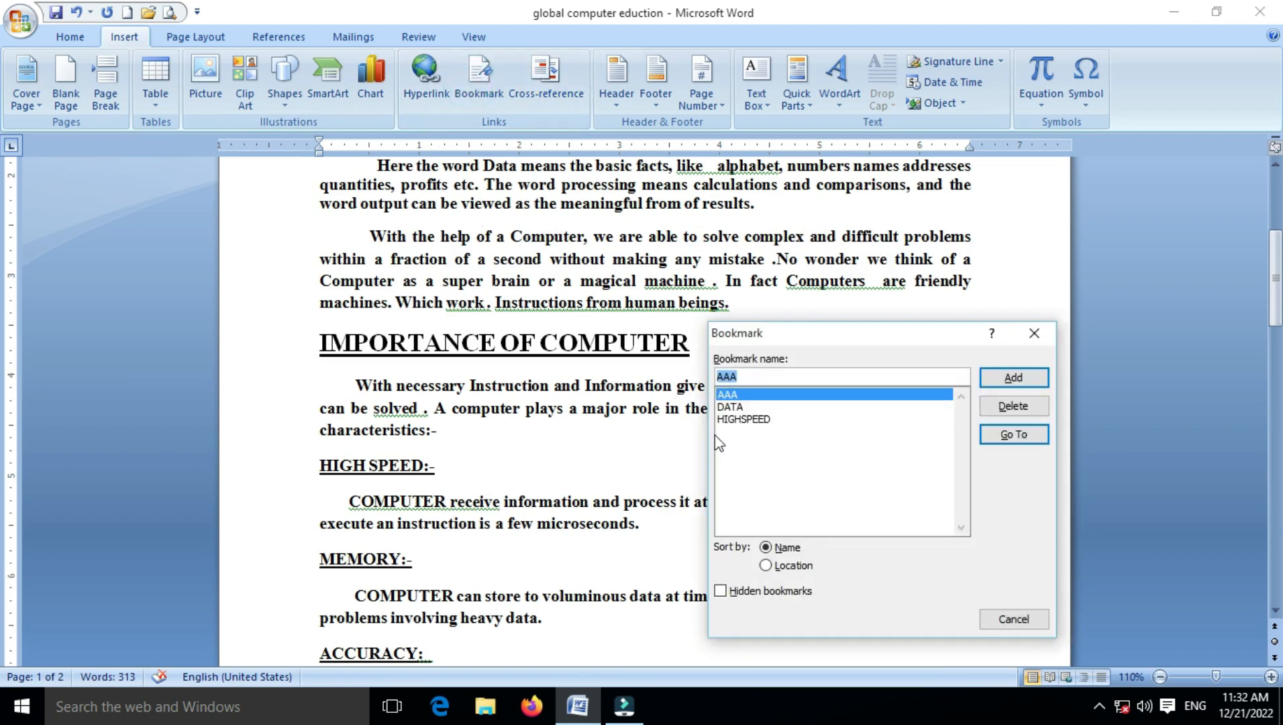
{"action": "left_click", "coordinate": [1013, 435]}
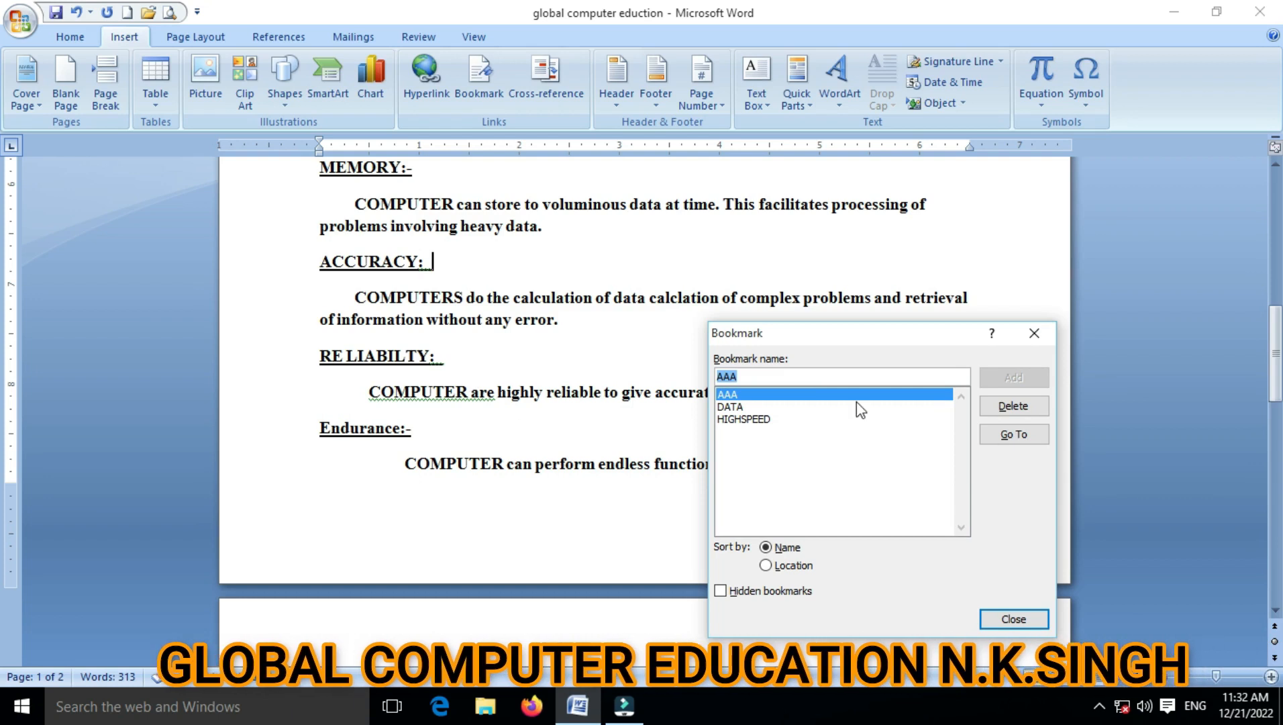
Step: Select the DATA bookmark in the Bookmark dialog
{"action": "left_click", "coordinate": [729, 406]}
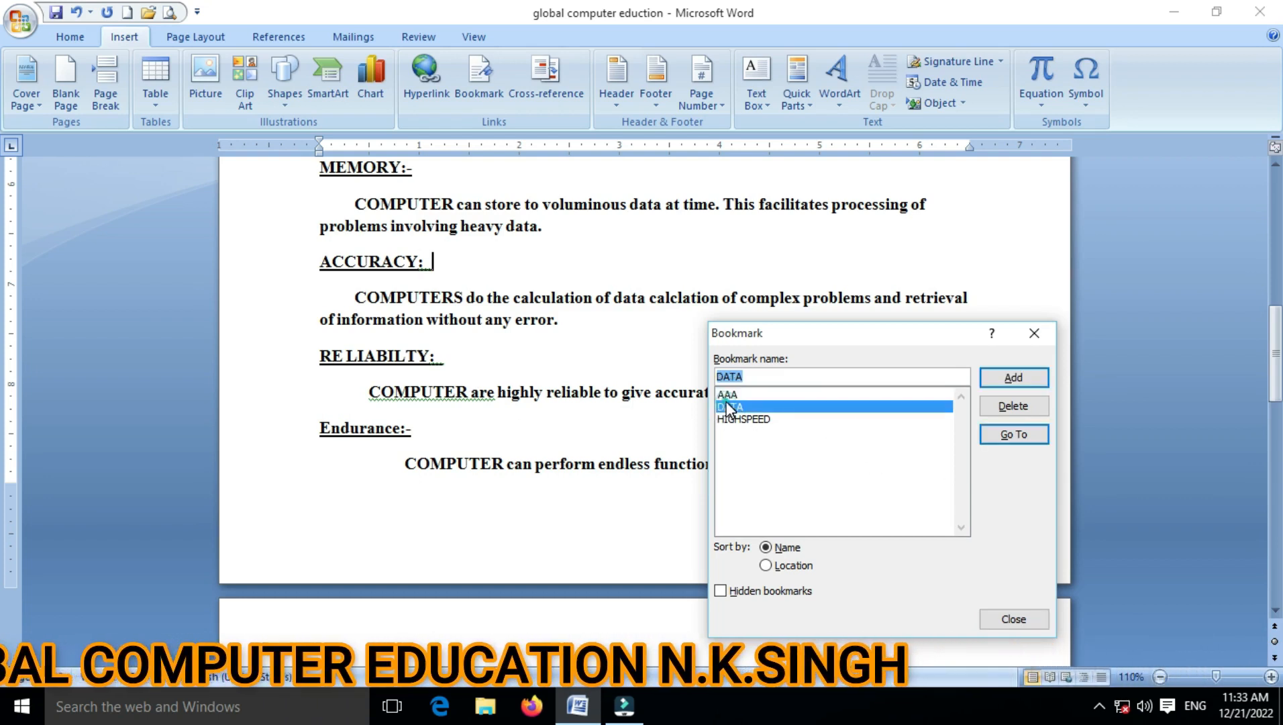